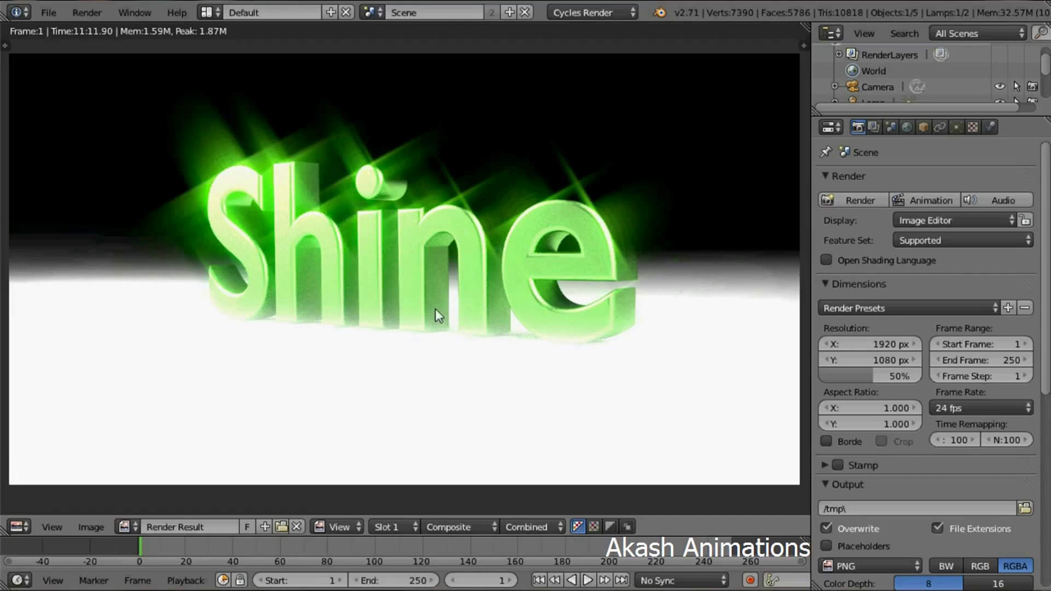
# Reload the start-up file and delete the default cube, keeping camera and lamp.
pyautogui.click(43, 13)
pyautogui.click(54, 31)
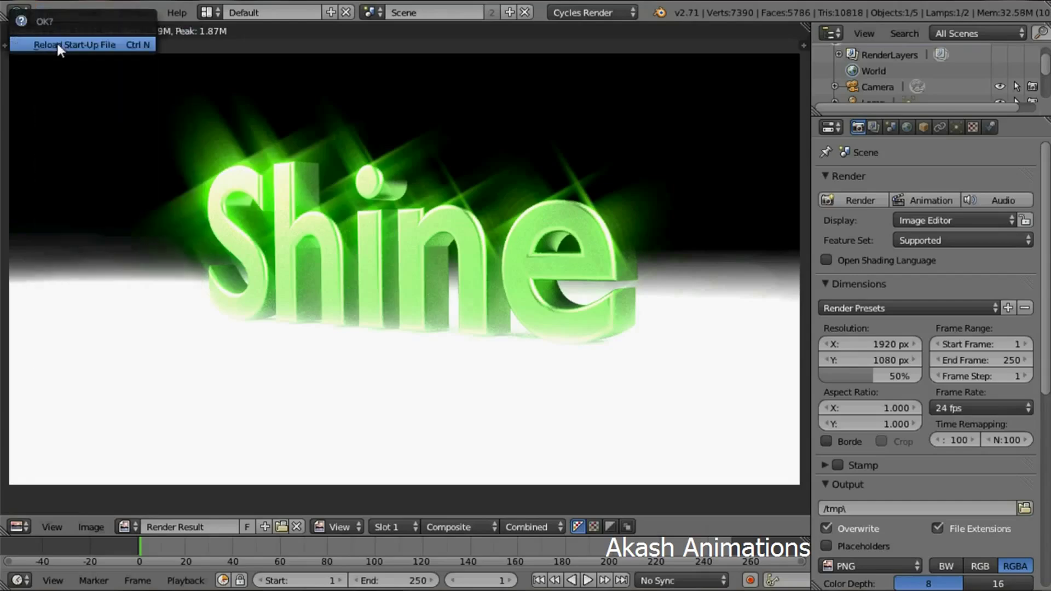
pyautogui.click(77, 40)
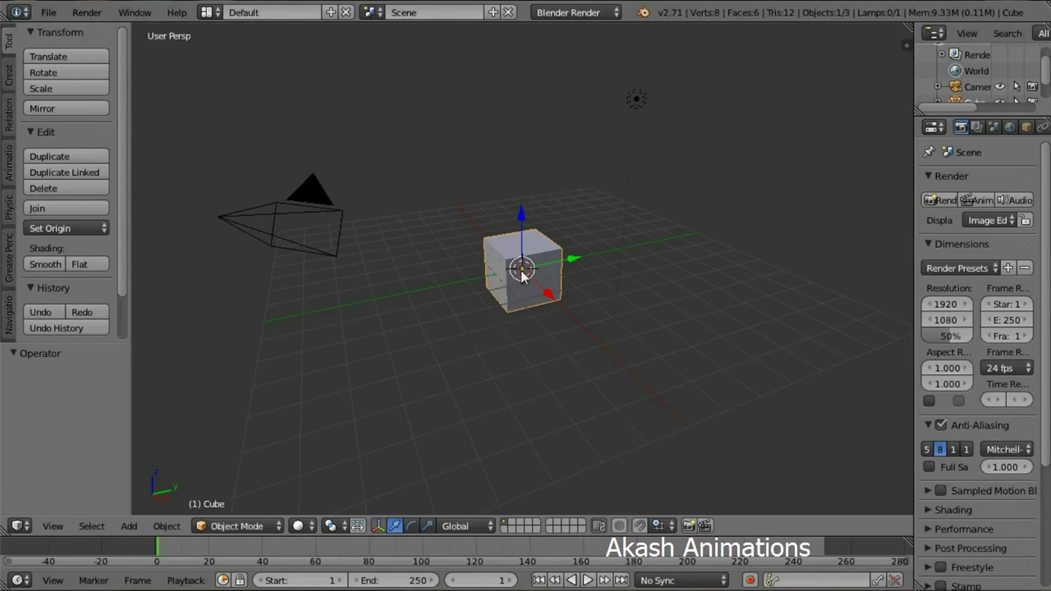
pyautogui.press('x')
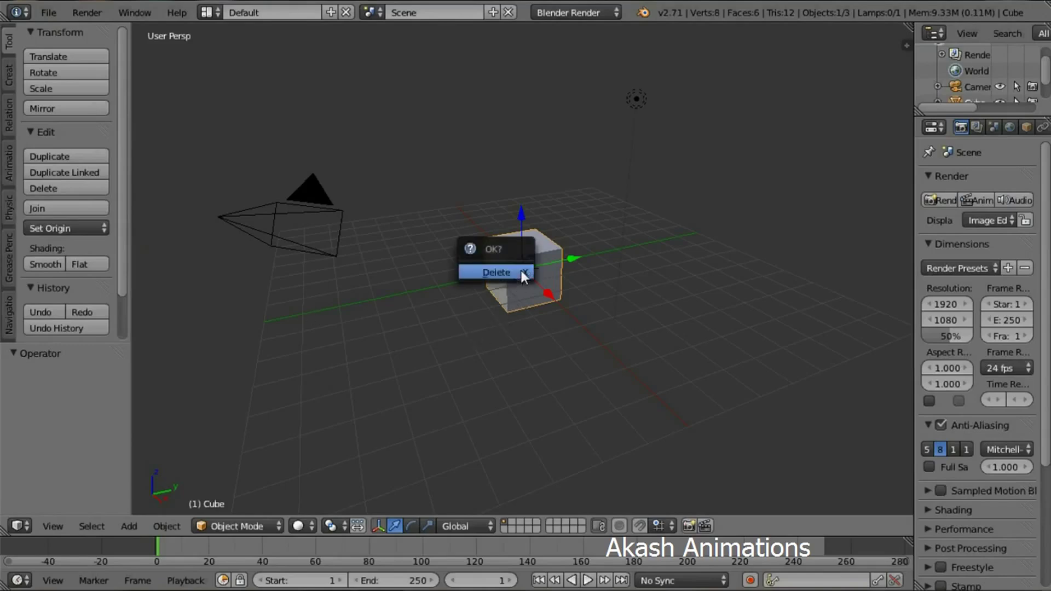
pyautogui.click(521, 270)
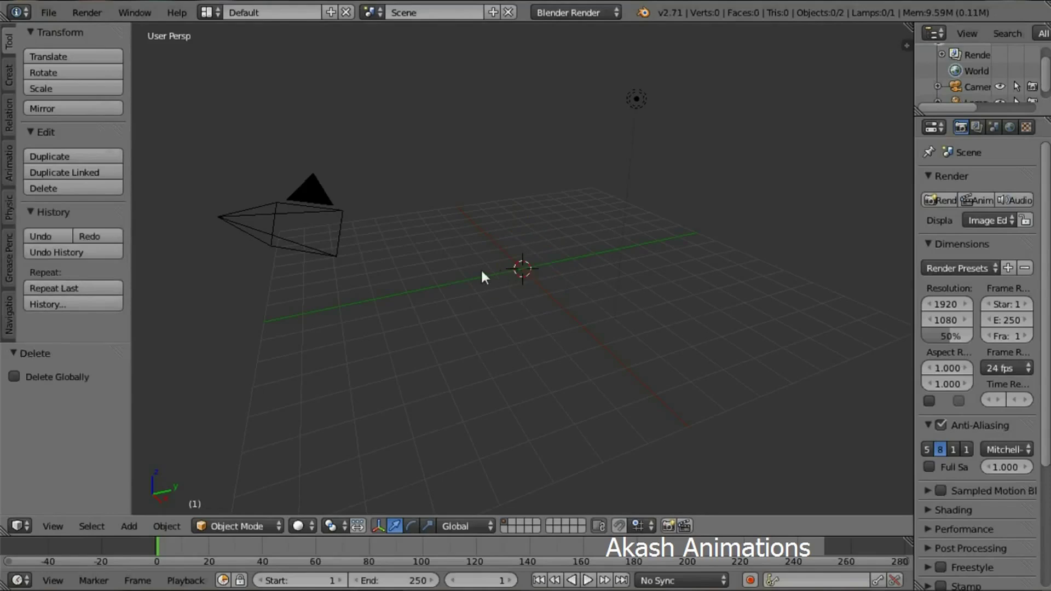
# Add a Text object at the origin from the Create tab's Other section and zoom in.
pyautogui.click(13, 72)
pyautogui.scroll(-5, 96, 181)
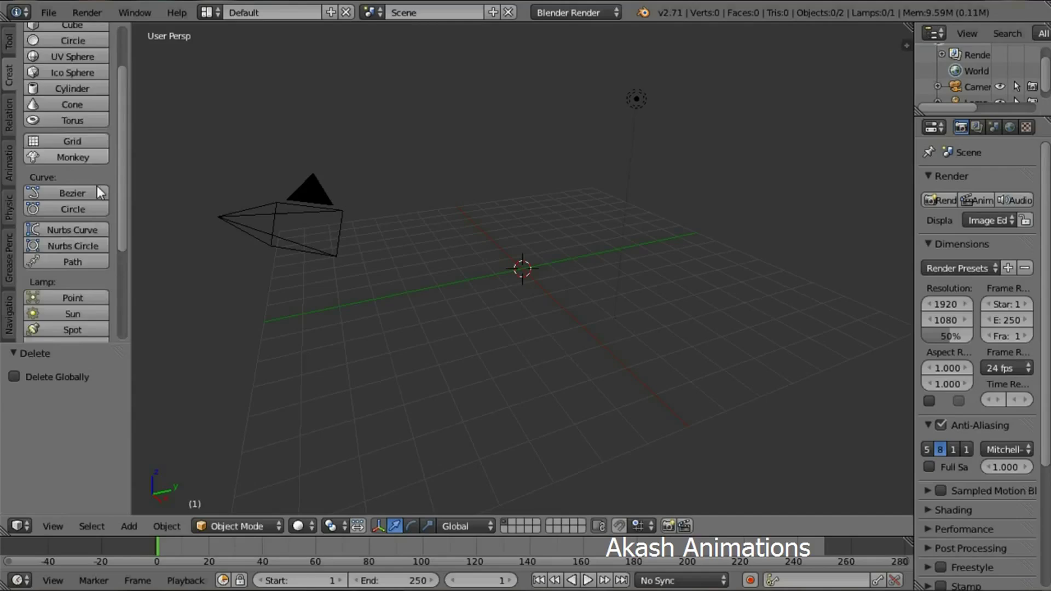
pyautogui.scroll(-2, 88, 205)
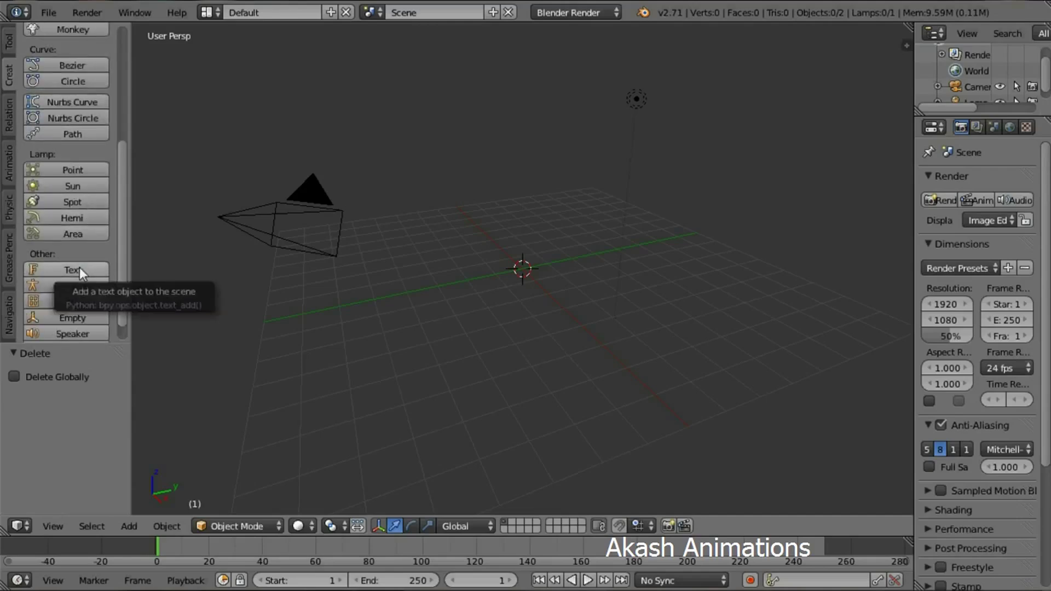
pyautogui.click(80, 267)
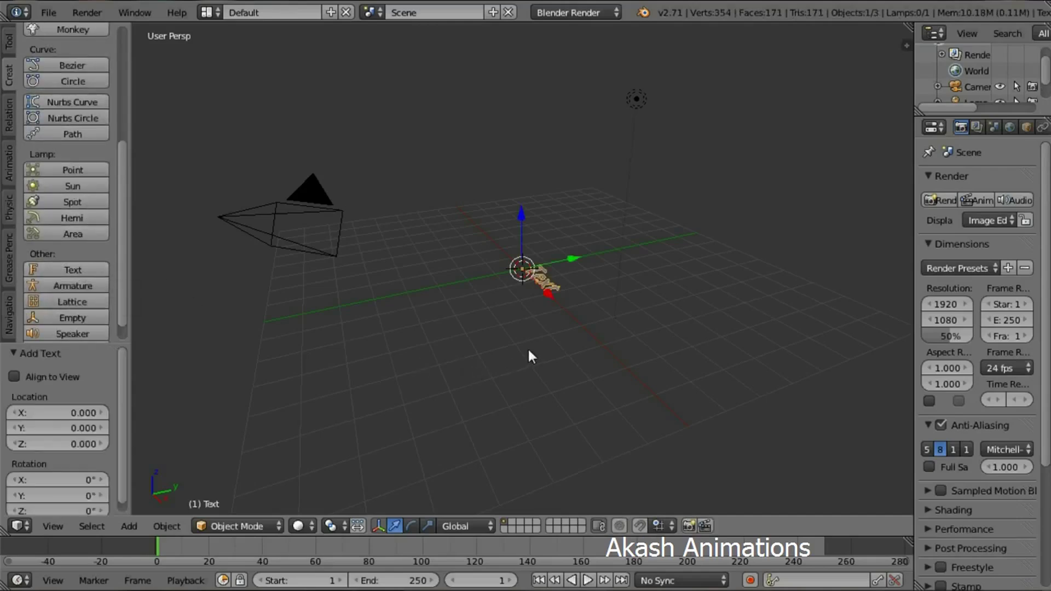
pyautogui.scroll(3, 527, 348)
pyautogui.scroll(3, 529, 350)
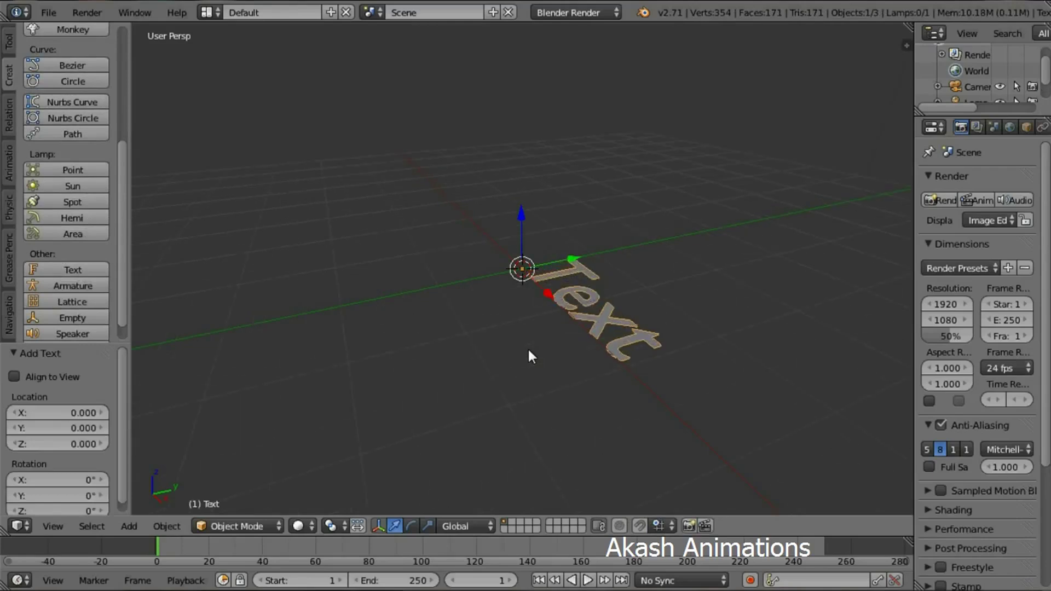
pyautogui.scroll(1, 530, 356)
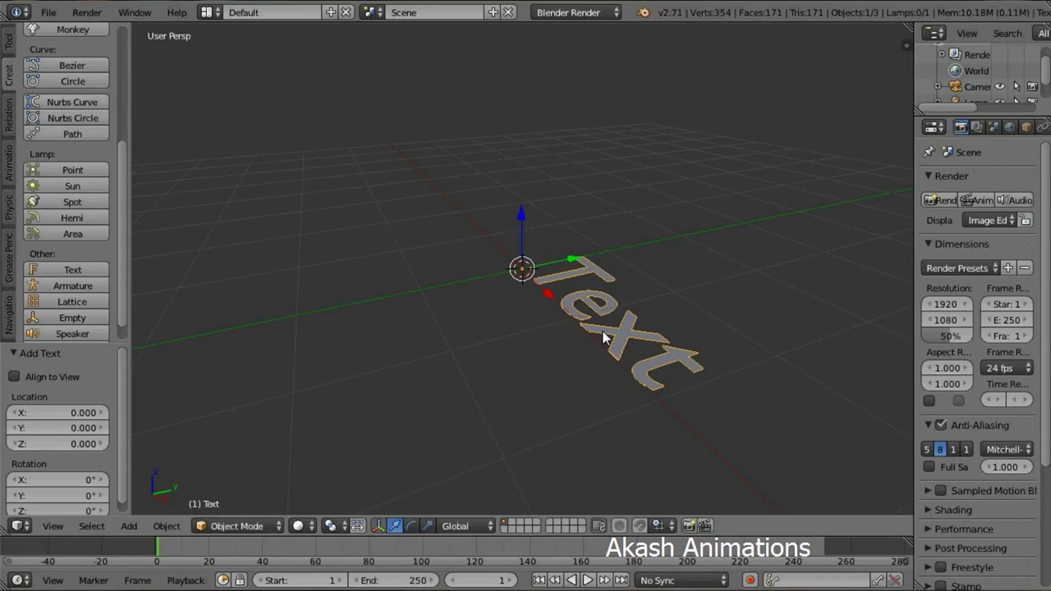
# Rotate the Text object 90° about the X axis using R x90.
pyautogui.press('r')
pyautogui.write('x')
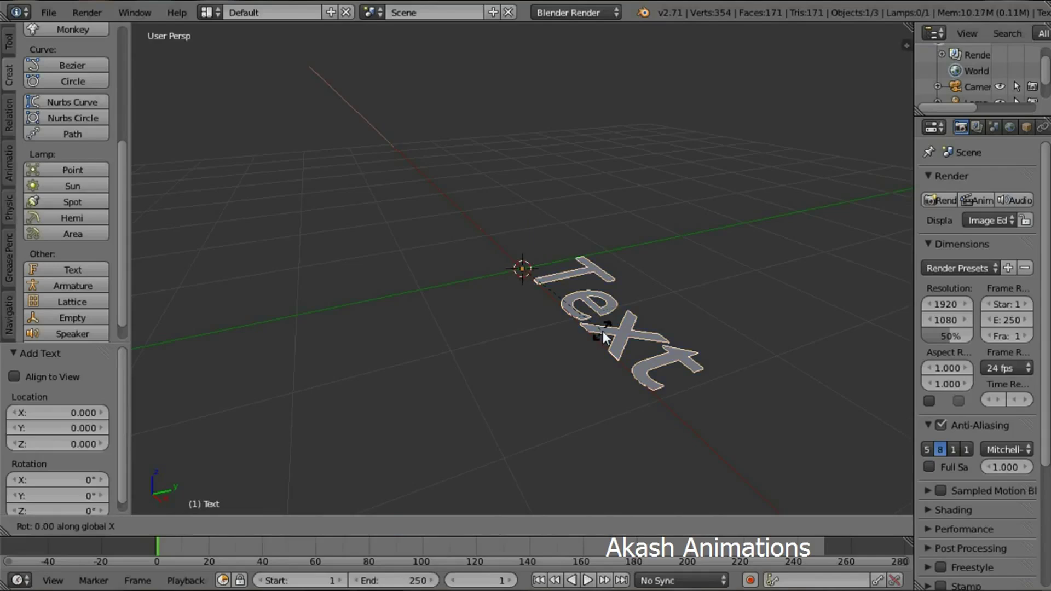
pyautogui.write('90')
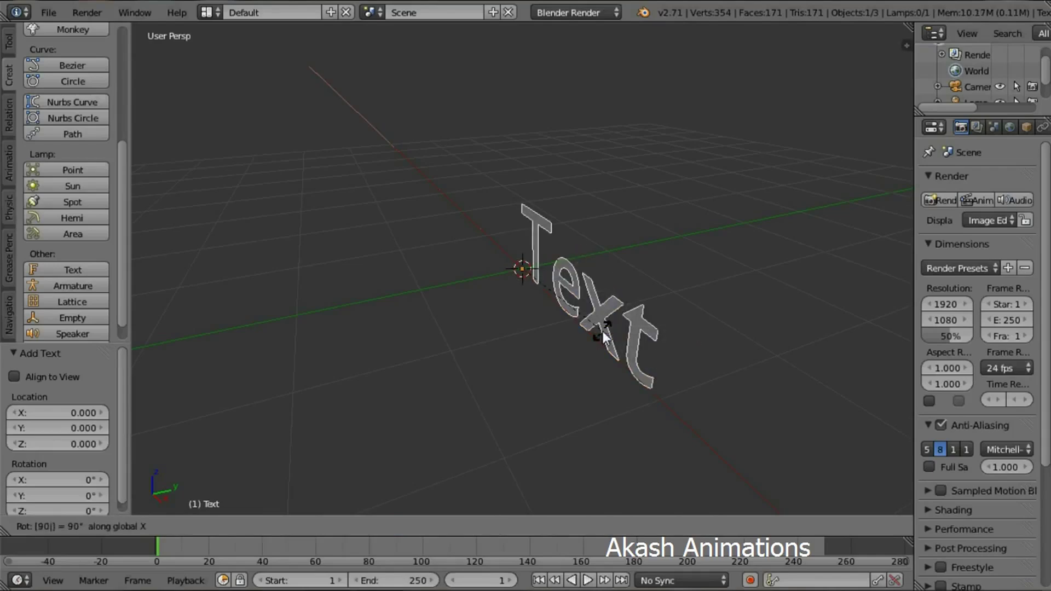
pyautogui.press('Return')
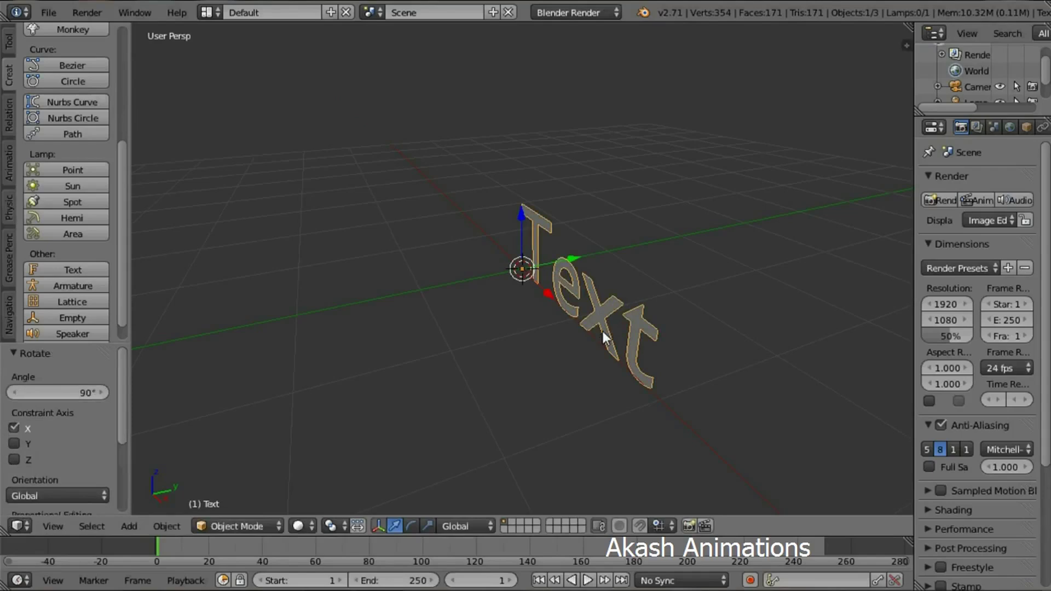
# In Edit Mode, replace the word 'Text' with 'Shine', then return to Object Mode.
pyautogui.click(254, 527)
pyautogui.click(244, 489)
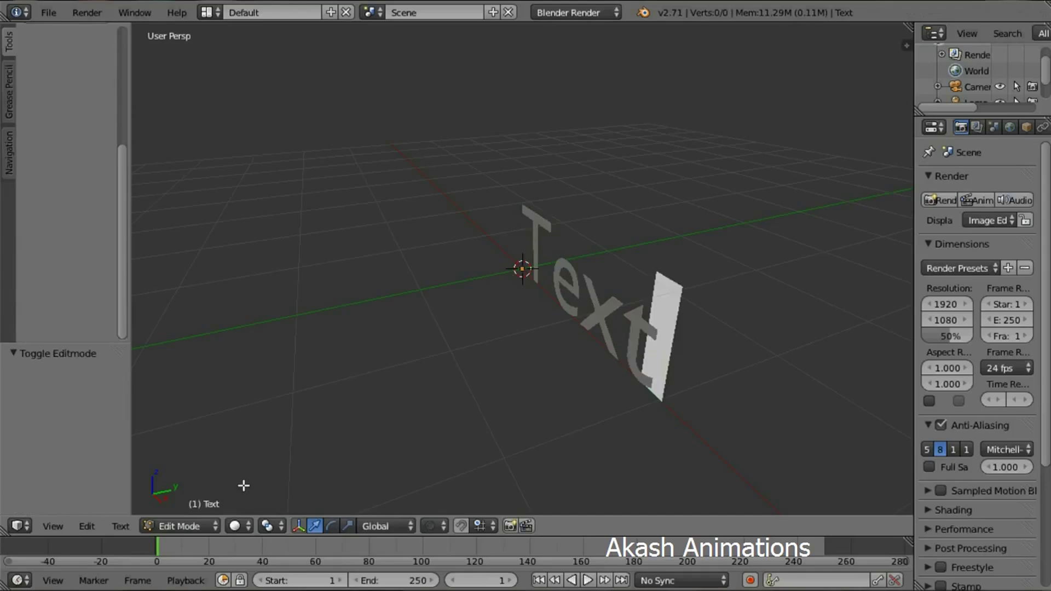
pyautogui.press('BackSpace')
pyautogui.press('BackSpace')
pyautogui.press('BackSpace')
pyautogui.press('BackSpace')
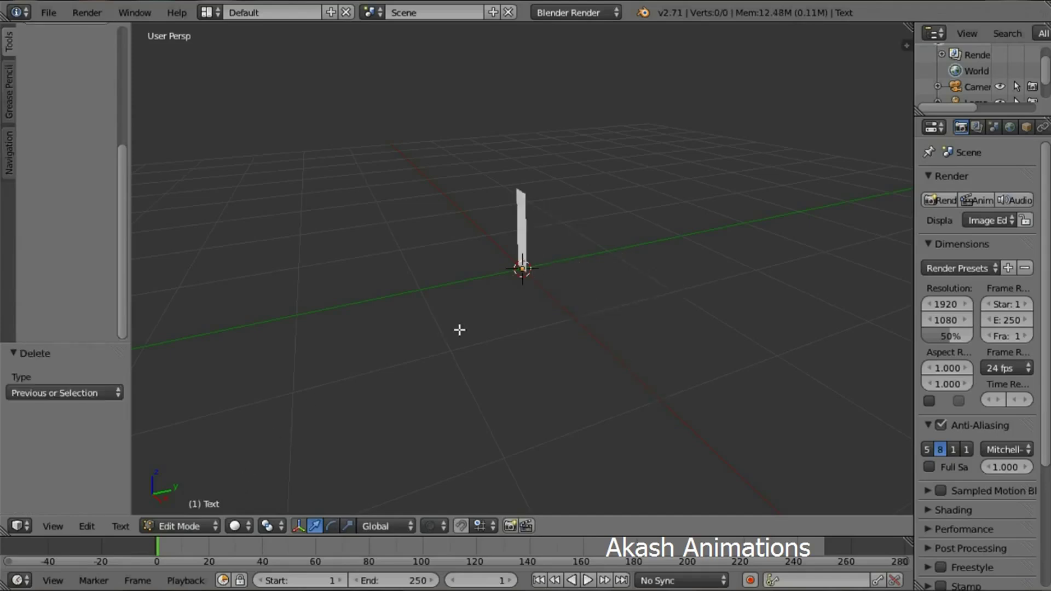
pyautogui.write('Shi')
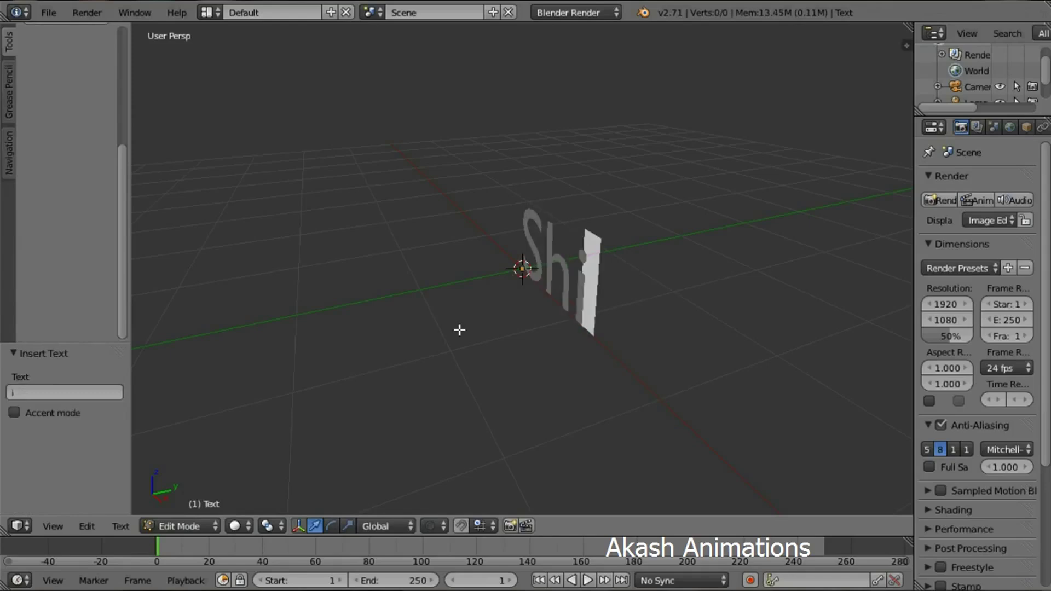
pyautogui.write('ne')
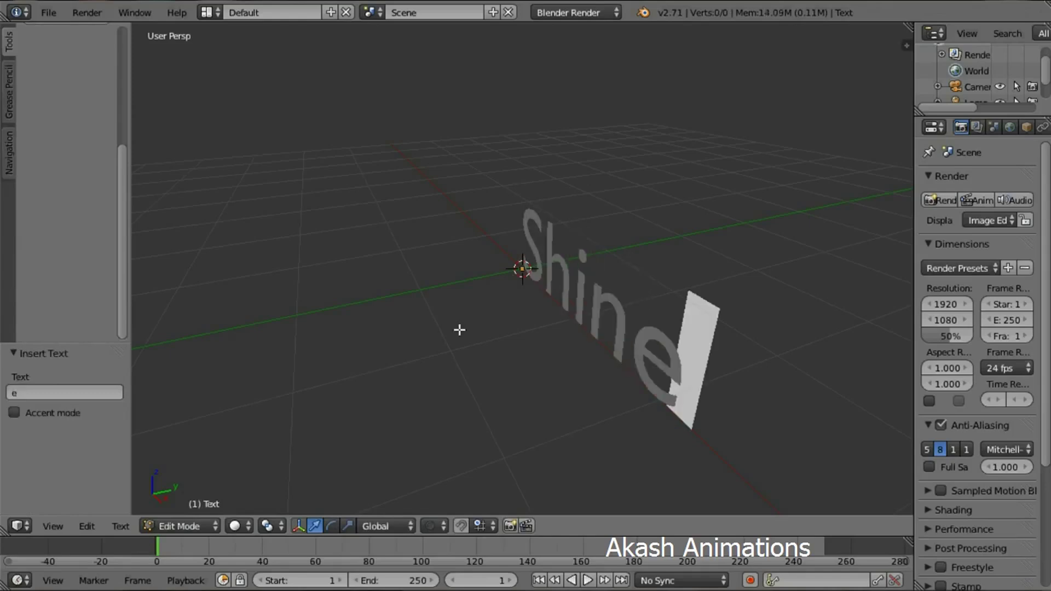
pyautogui.click(197, 521)
pyautogui.click(193, 507)
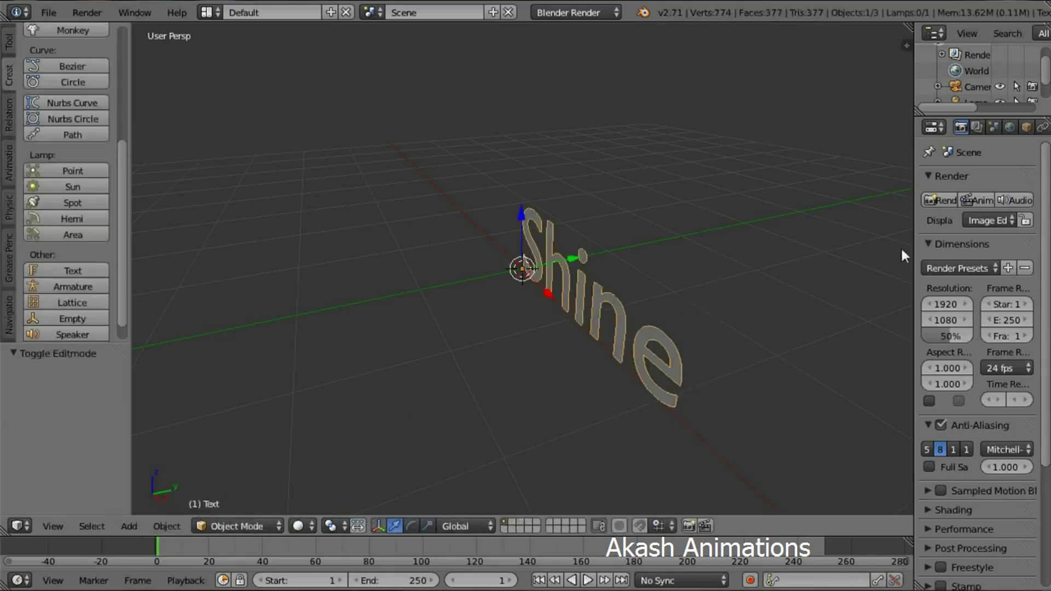
# Widen the properties area and give the text an extrusion of 0.07.
pyautogui.moveTo(911, 244); pyautogui.dragTo(811, 253)
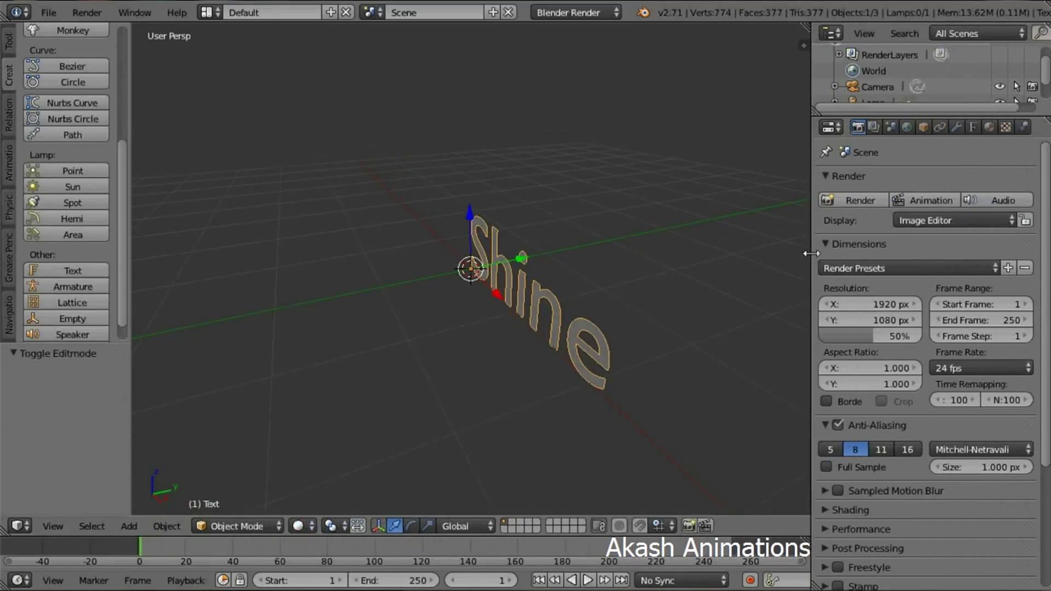
pyautogui.click(973, 127)
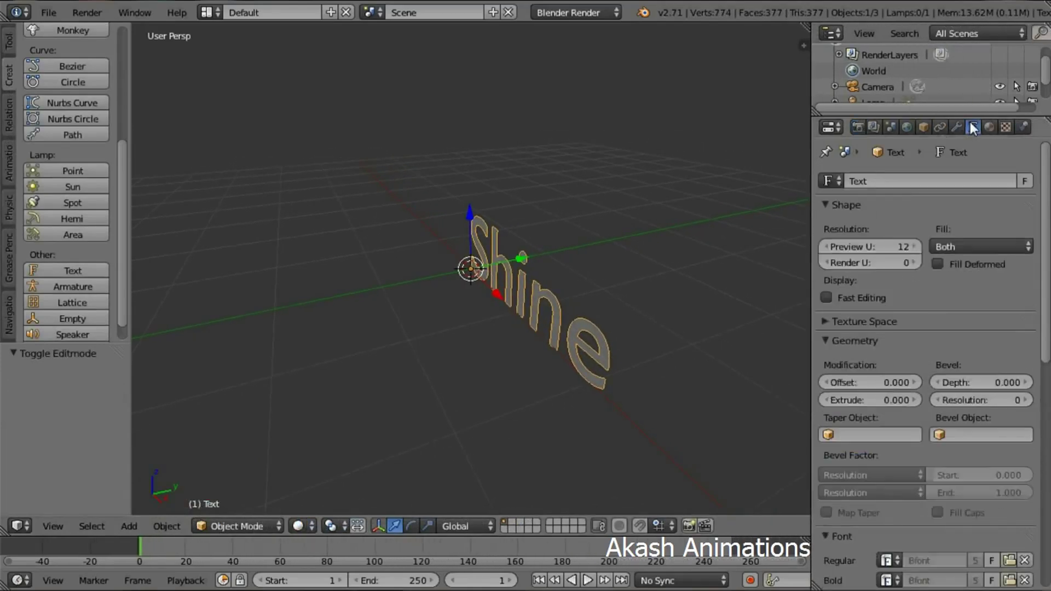
pyautogui.click(859, 405)
pyautogui.write('0.07')
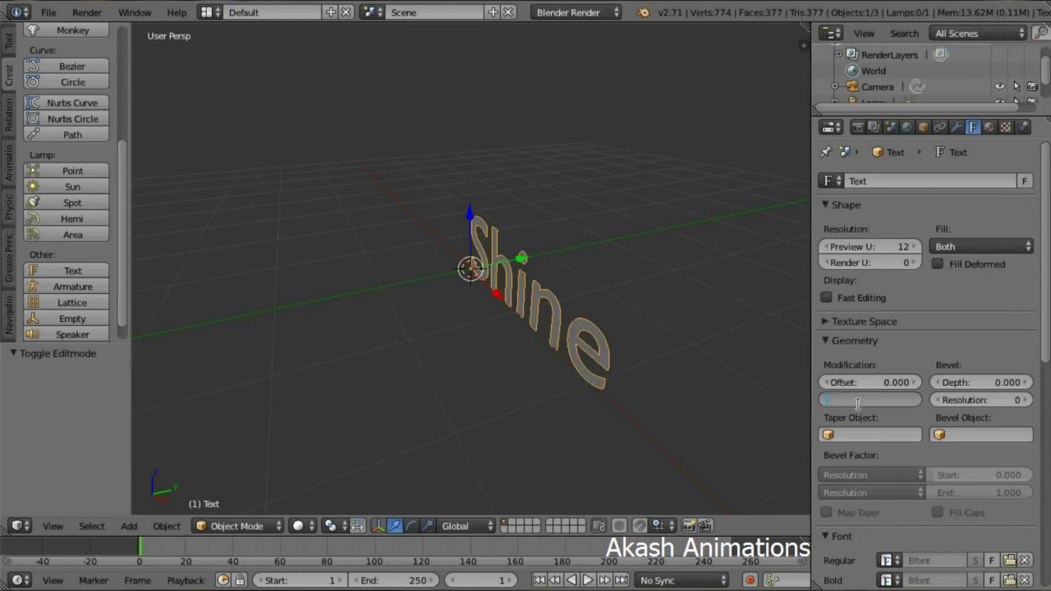
pyautogui.press('Return')
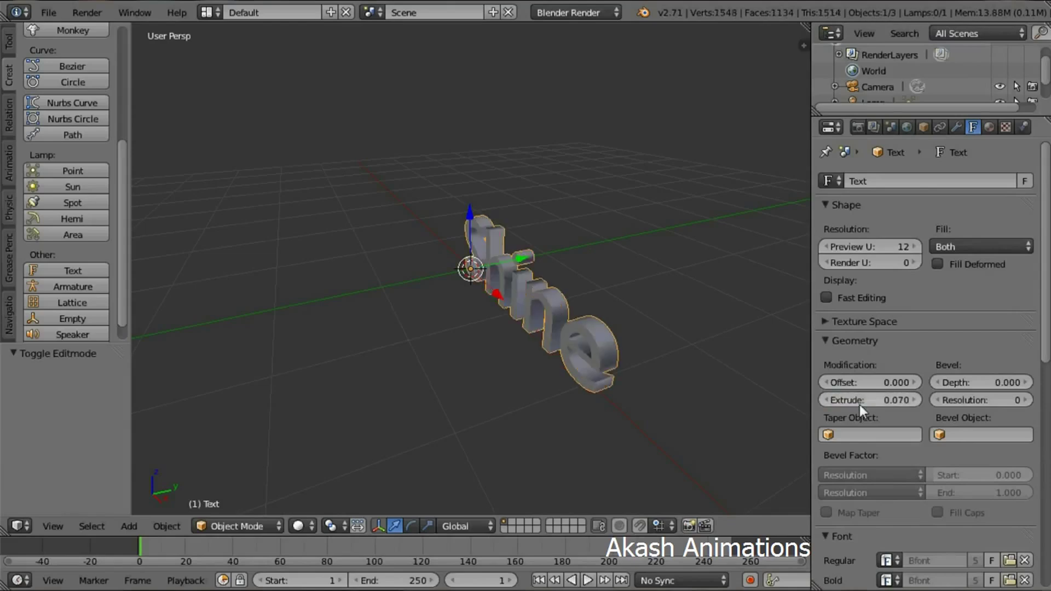
# Bevel the text with depth 0.02 and resolution 5, then convert it to a mesh.
pyautogui.click(974, 382)
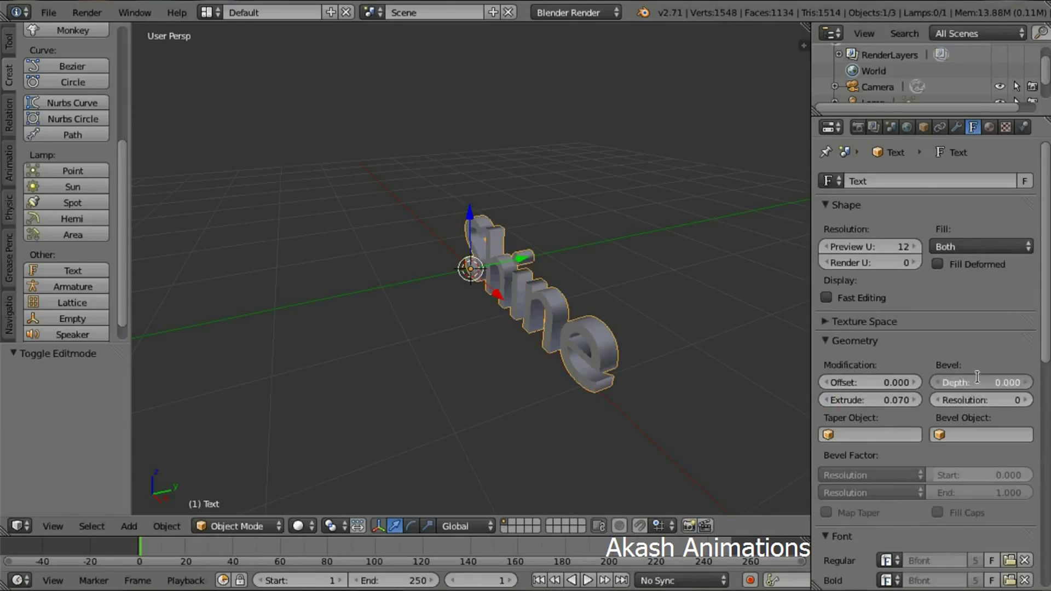
pyautogui.write('0')
pyautogui.write('.02')
pyautogui.press('Return')
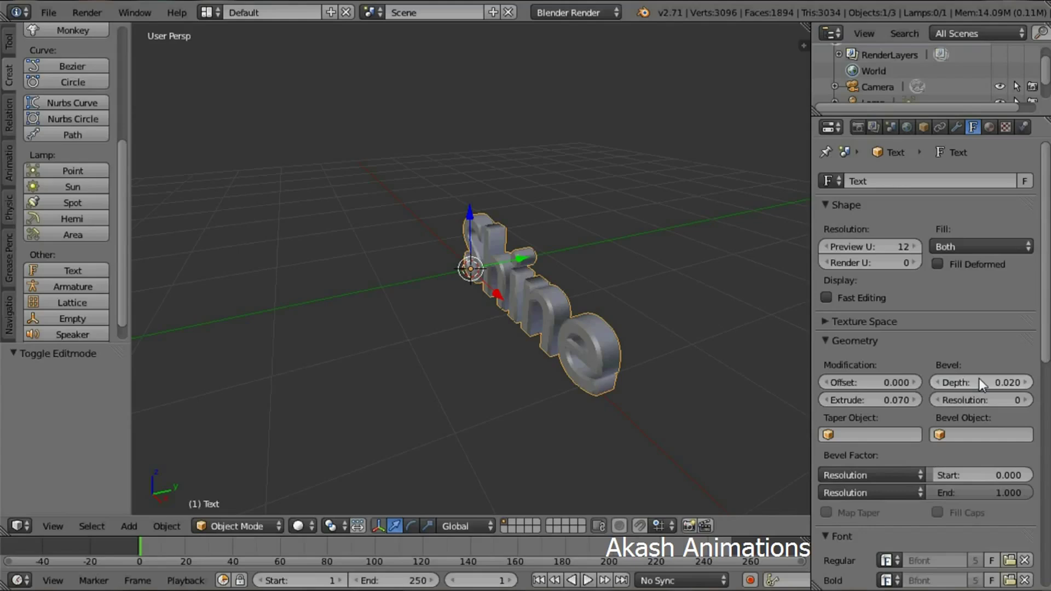
pyautogui.click(985, 399)
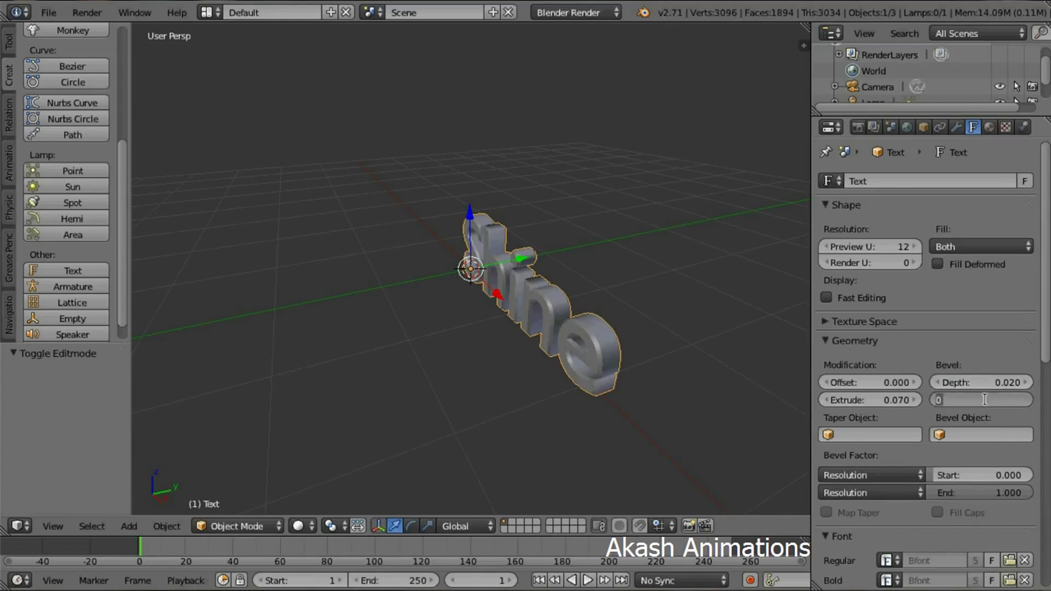
pyautogui.write('5')
pyautogui.press('Return')
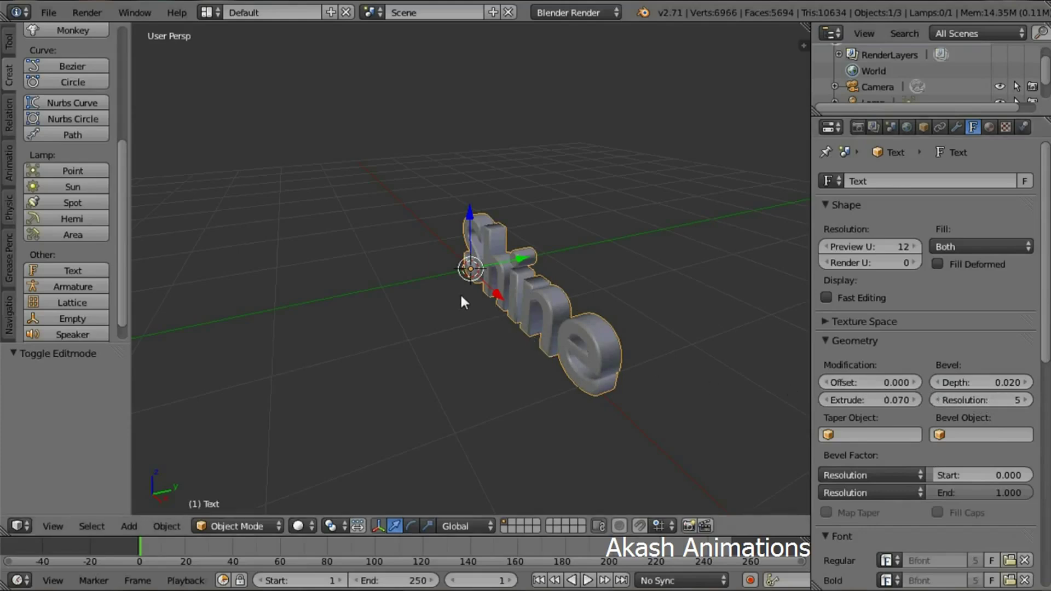
pyautogui.hotkey('alt', 'c')
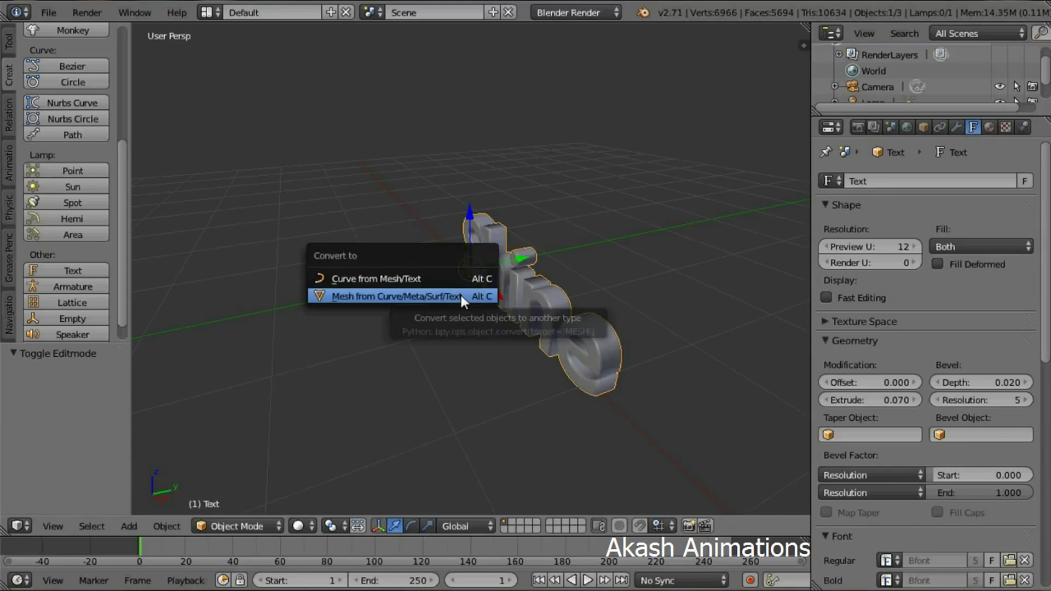
pyautogui.click(461, 296)
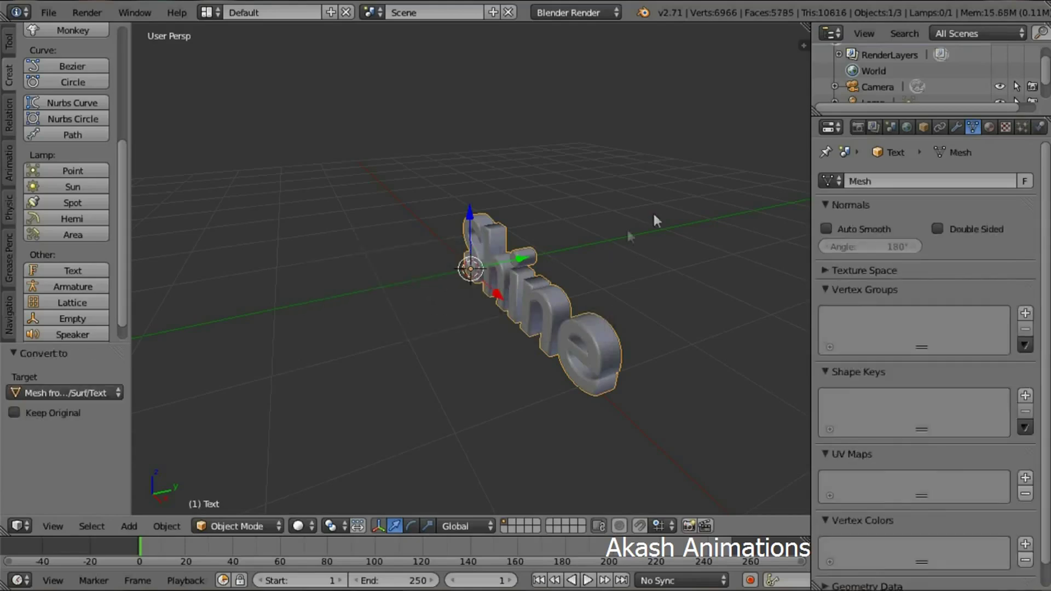
# Add an Edge Split modifier with a 30° split angle to the Shine mesh and apply it.
pyautogui.click(956, 127)
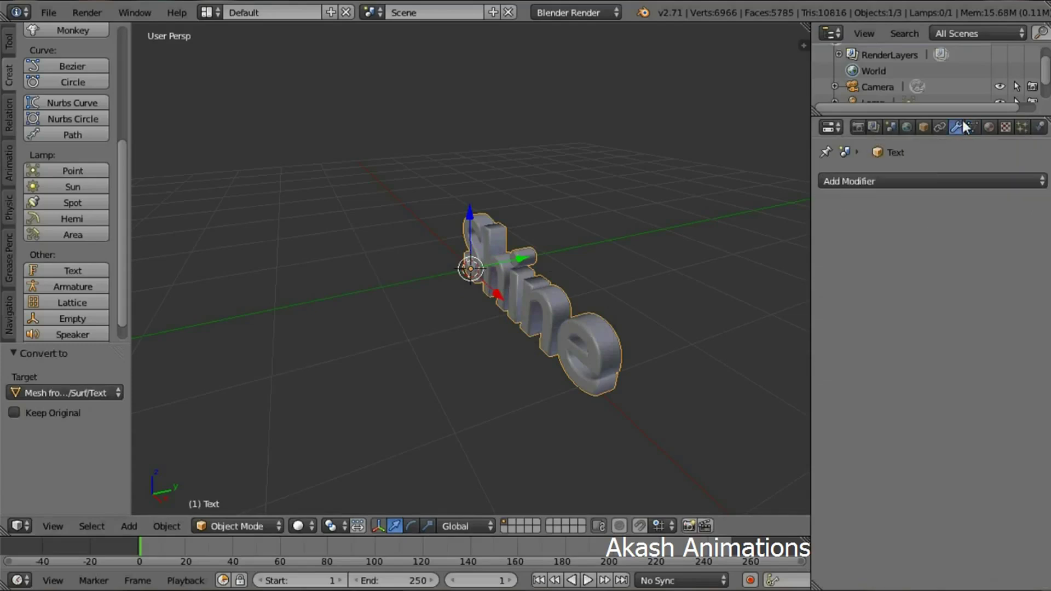
pyautogui.click(886, 181)
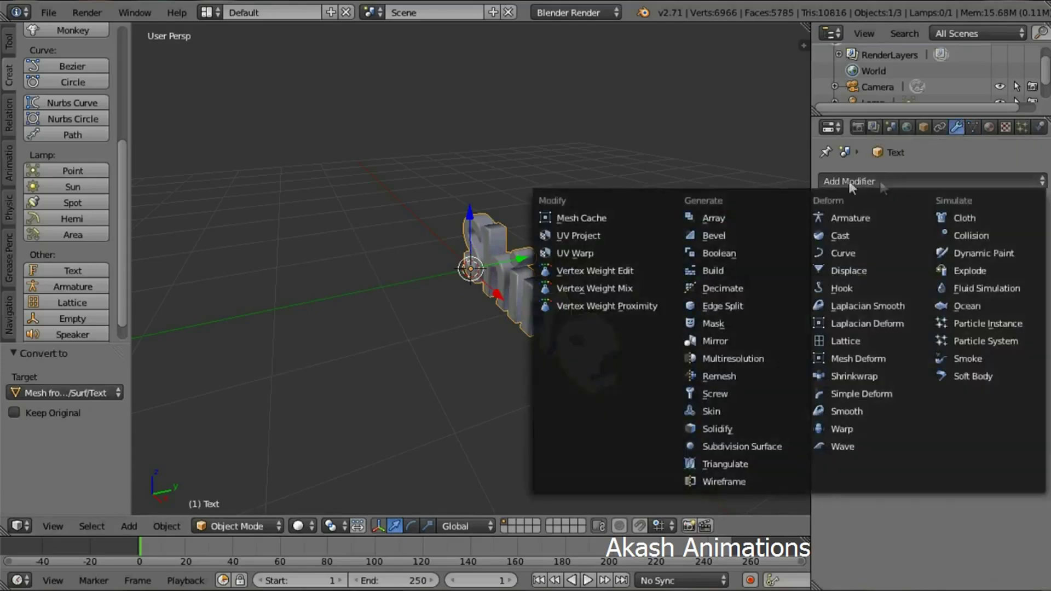
pyautogui.click(720, 305)
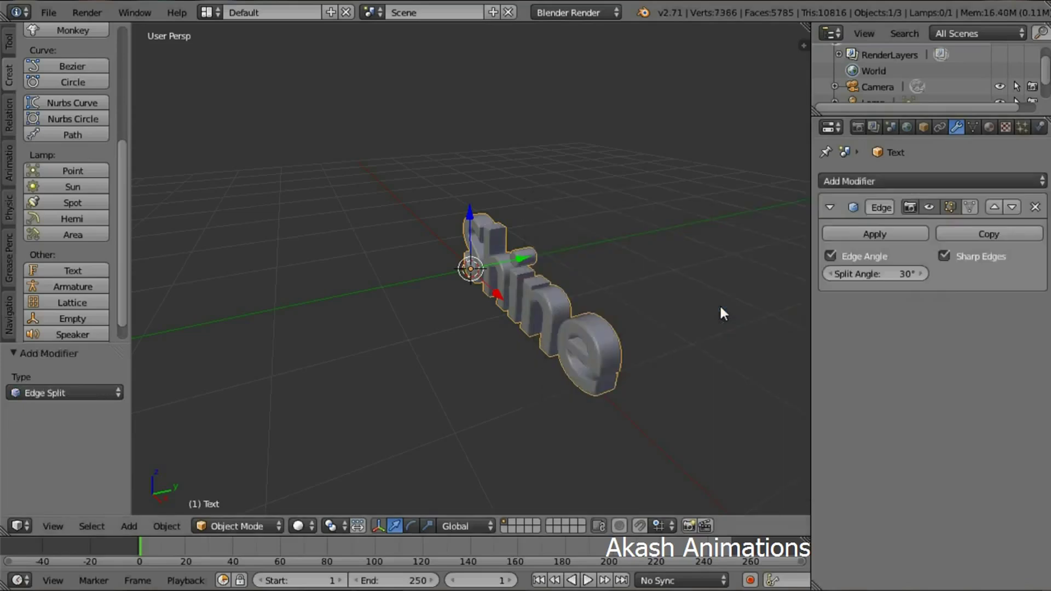
pyautogui.click(853, 231)
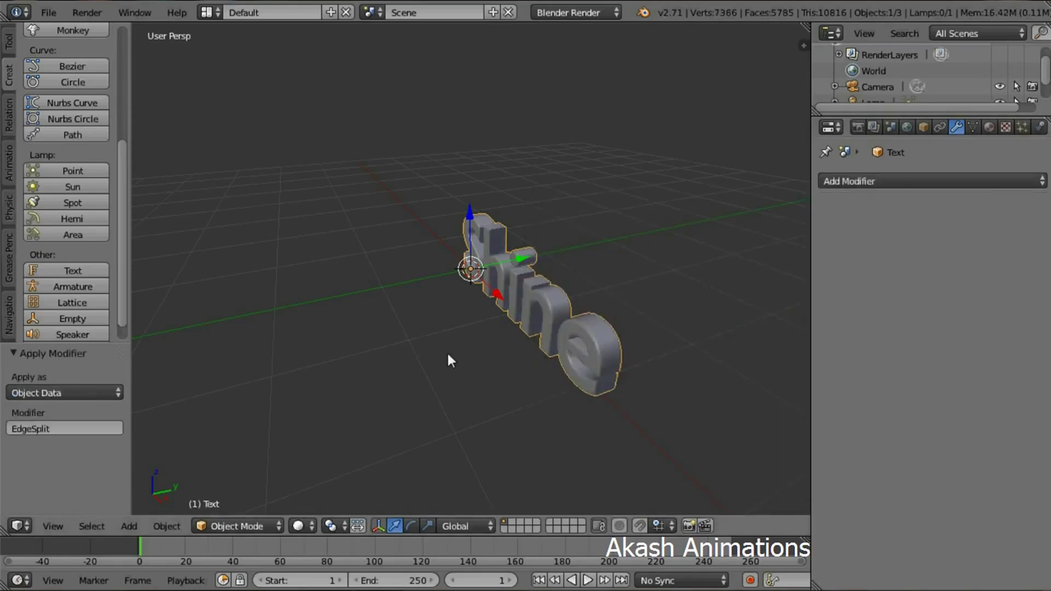
# Switch the viewport to an orthographic Front view and zoom in on the text.
pyautogui.click(50, 528)
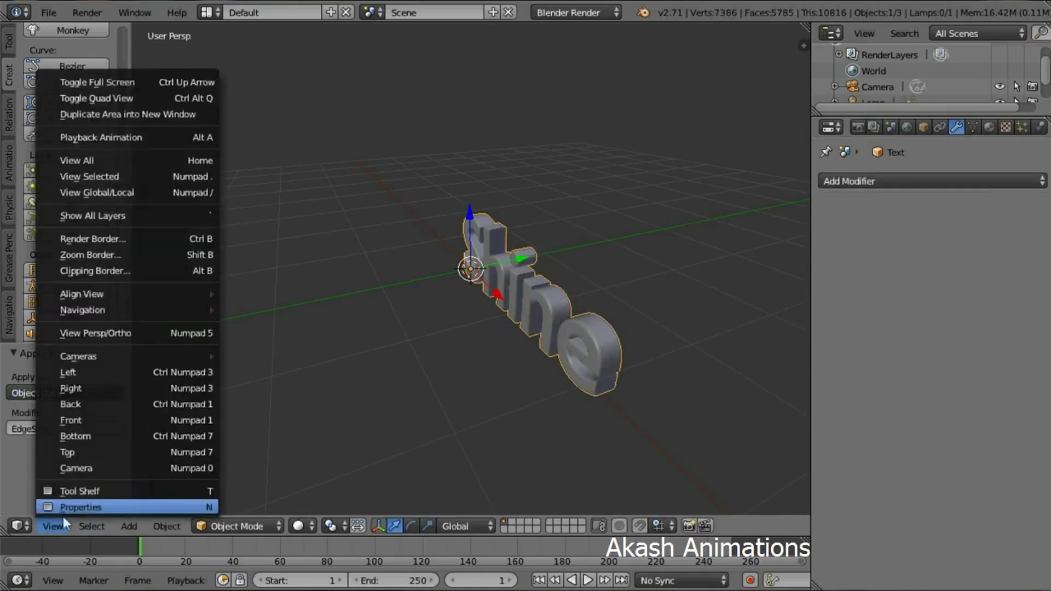
pyautogui.click(133, 332)
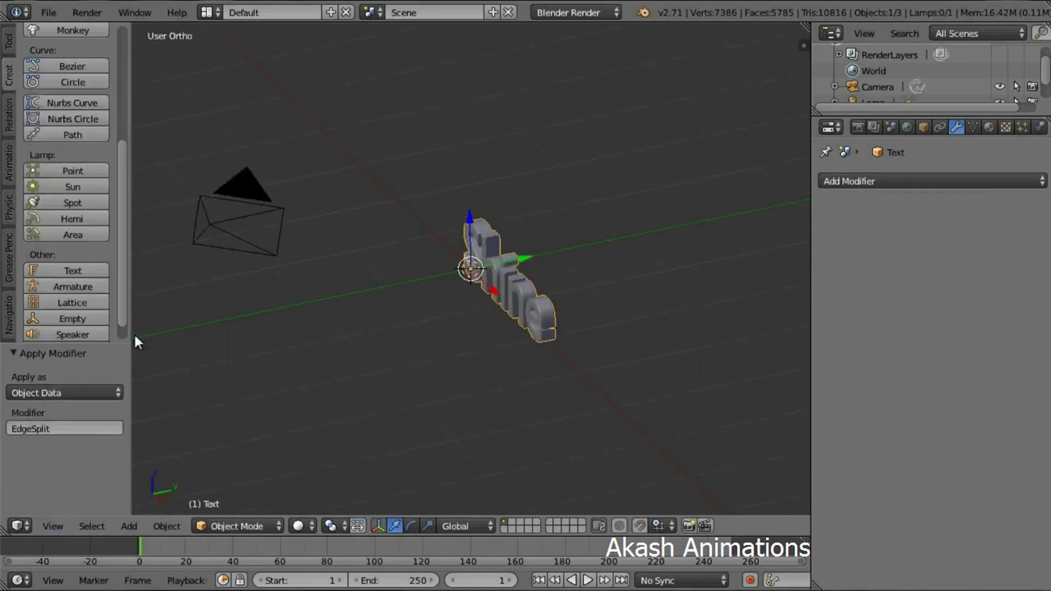
pyautogui.click(54, 526)
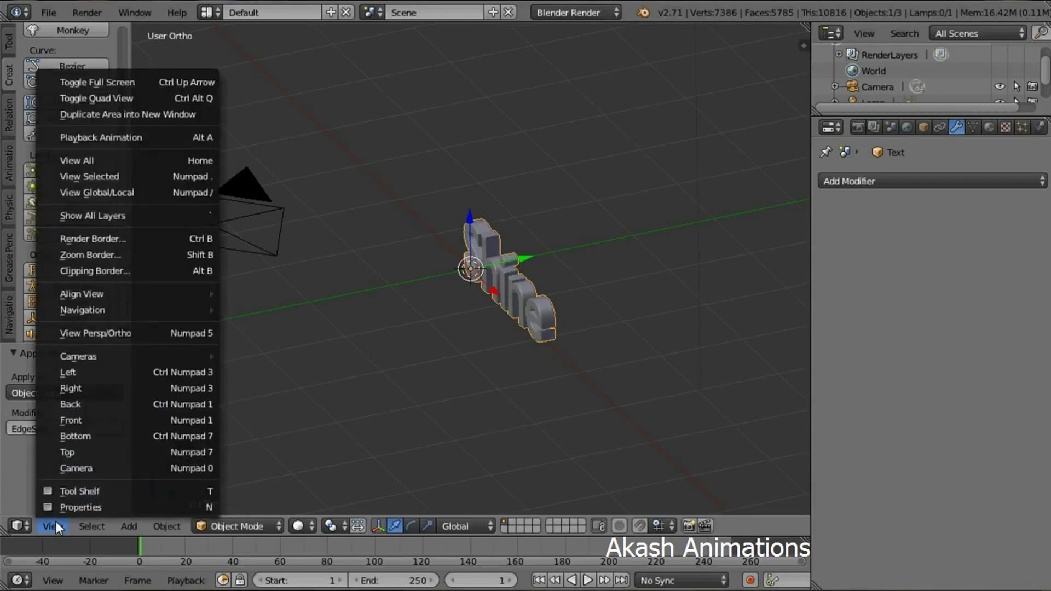
pyautogui.click(117, 422)
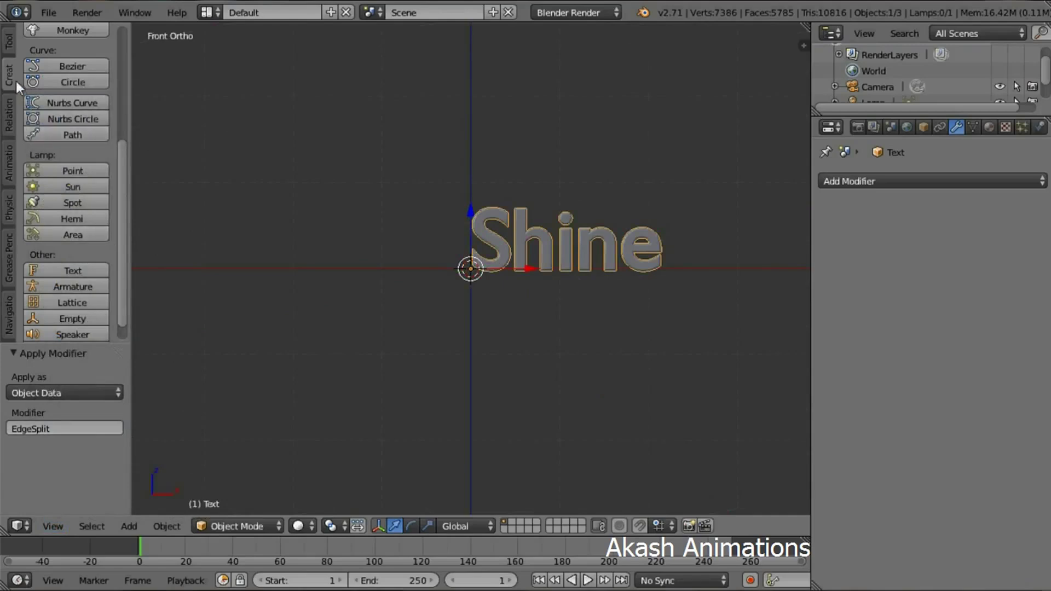
pyautogui.scroll(8, 70, 175)
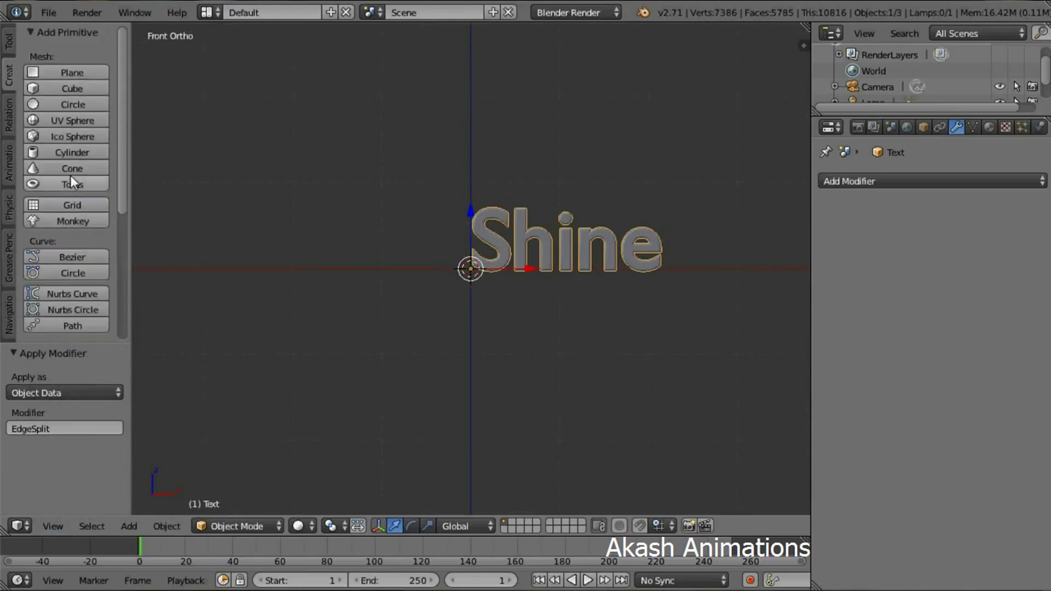
# Add a plane and scale it up 100 times.
pyautogui.click(81, 71)
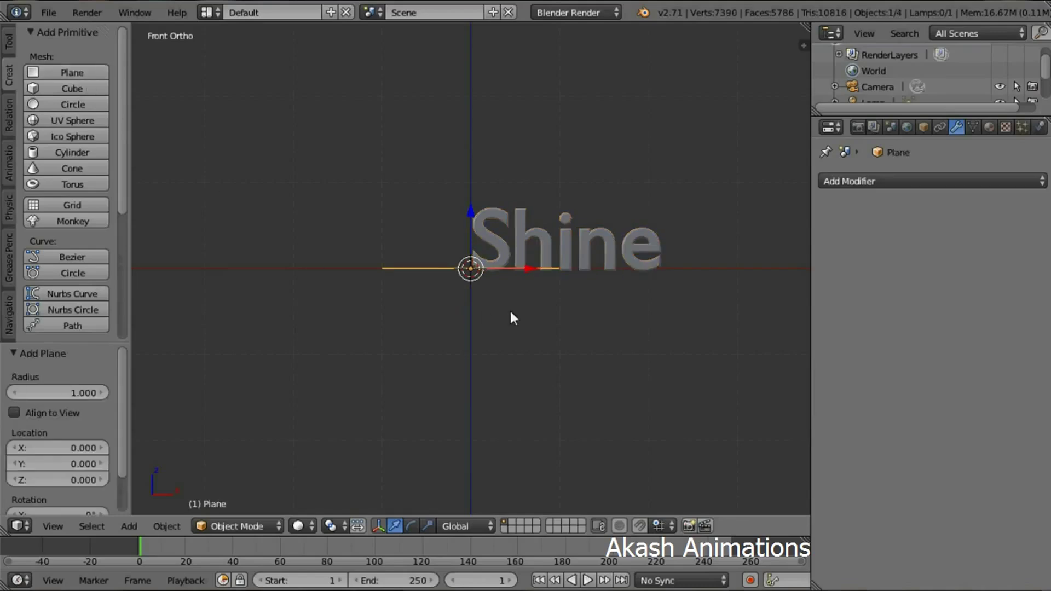
pyautogui.write('s')
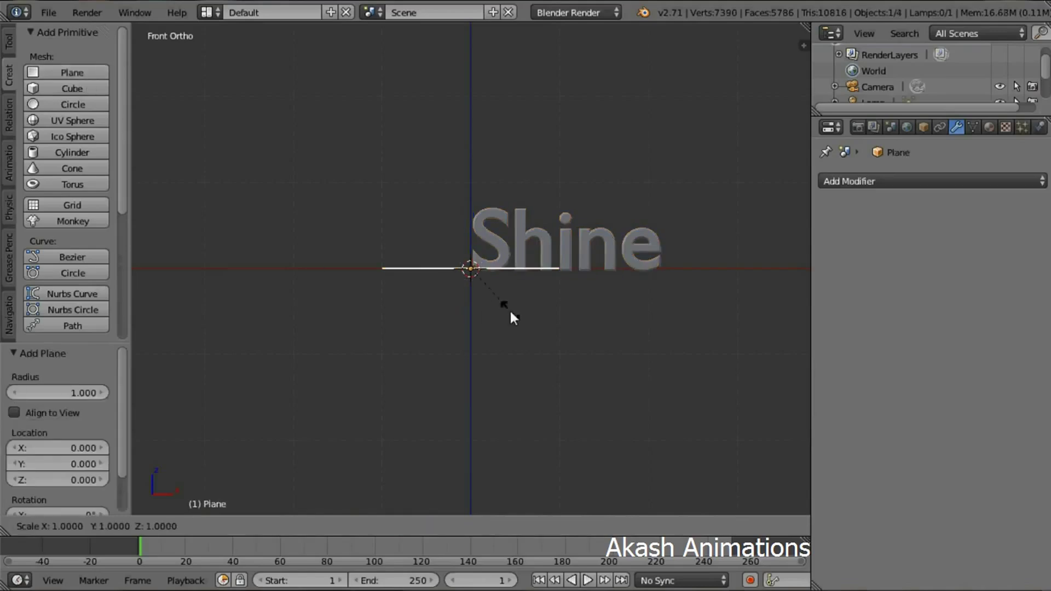
pyautogui.write('100')
pyautogui.press('Return')
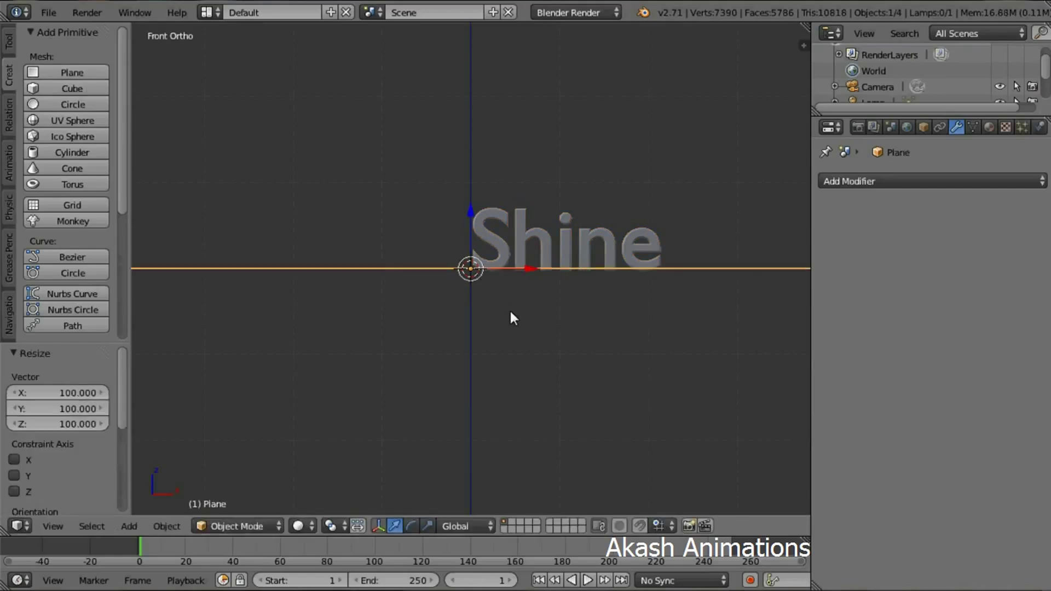
pyautogui.scroll(3, 523, 268)
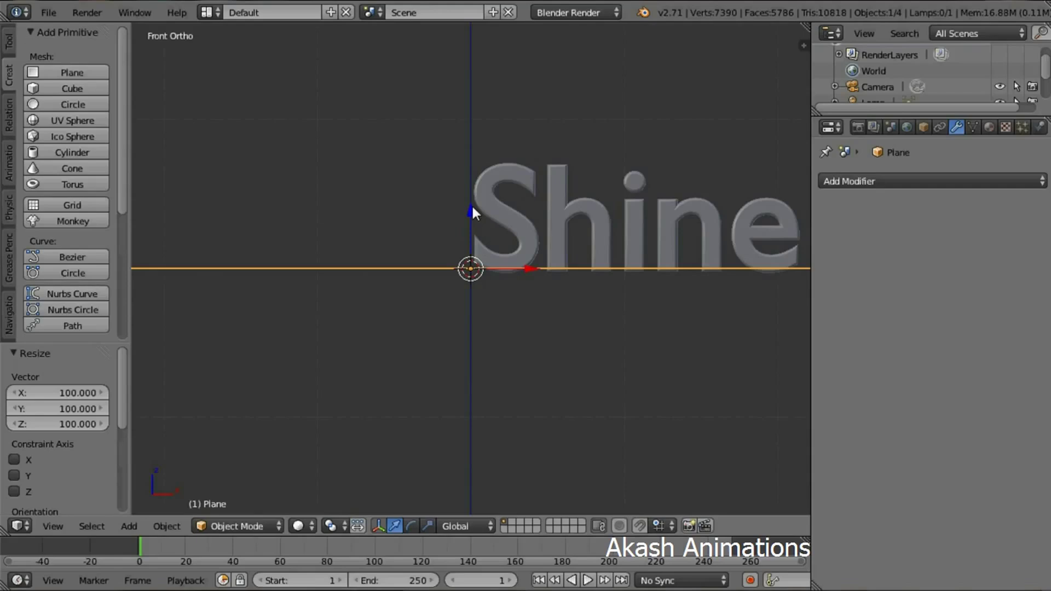
# Lower the plane along Z to -0.032 beneath the text and orbit the view.
pyautogui.press('g')
pyautogui.press('z')
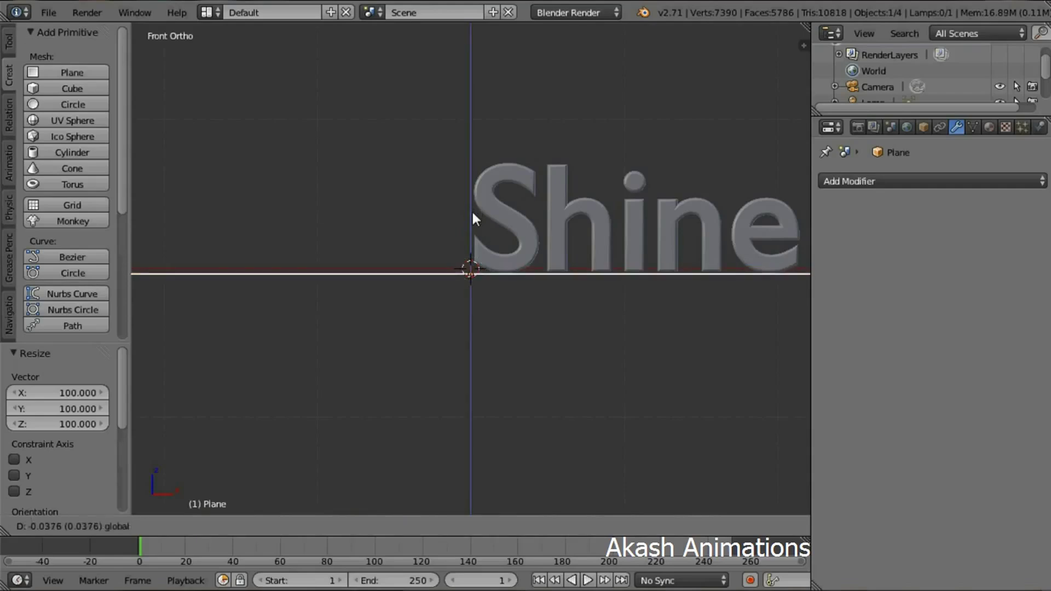
pyautogui.click(469, 209)
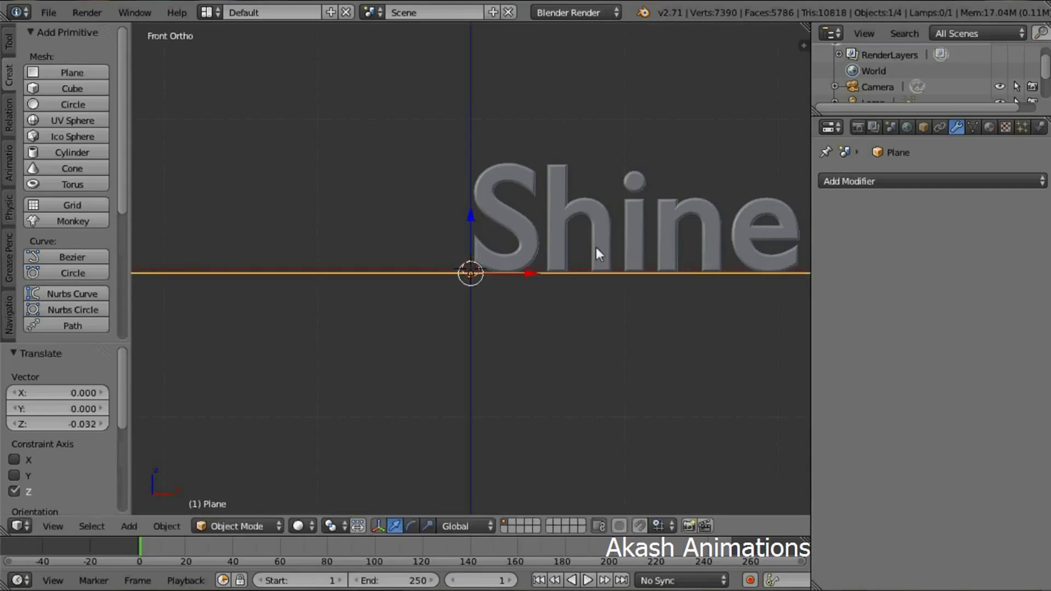
pyautogui.moveTo(629, 180); pyautogui.dragTo(570, 208, button='middle')
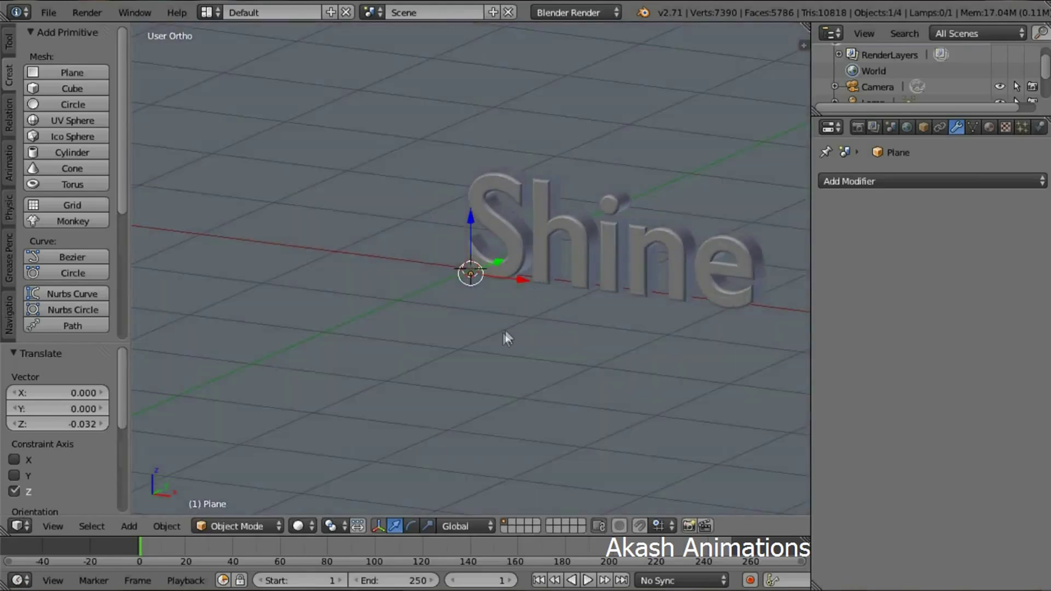
# Select the Shine text, create Material.001 for it, and set the render engine to Cycles.
pyautogui.rightClick(523, 218)
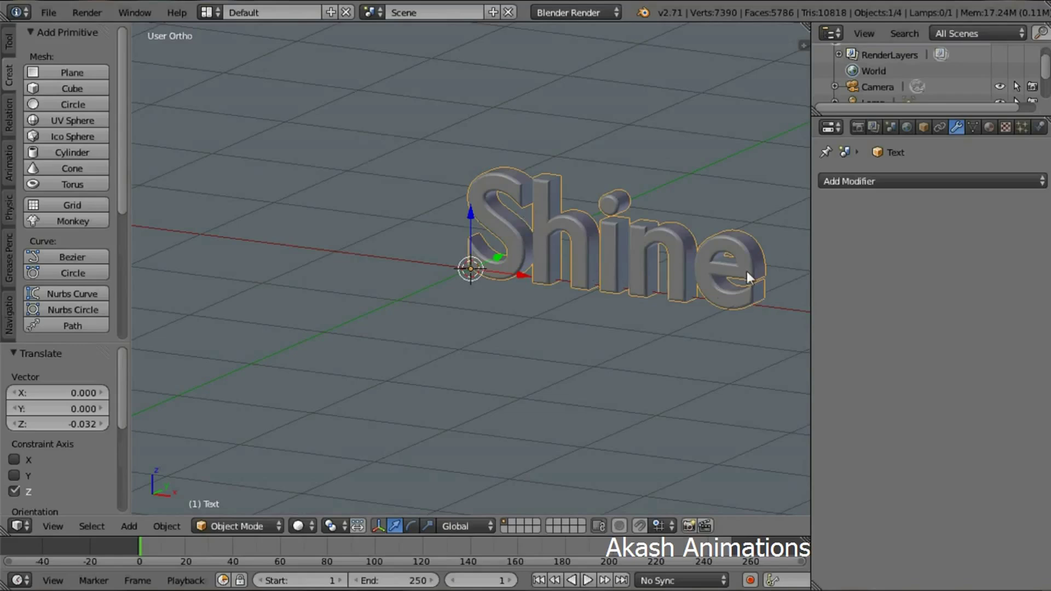
pyautogui.click(988, 127)
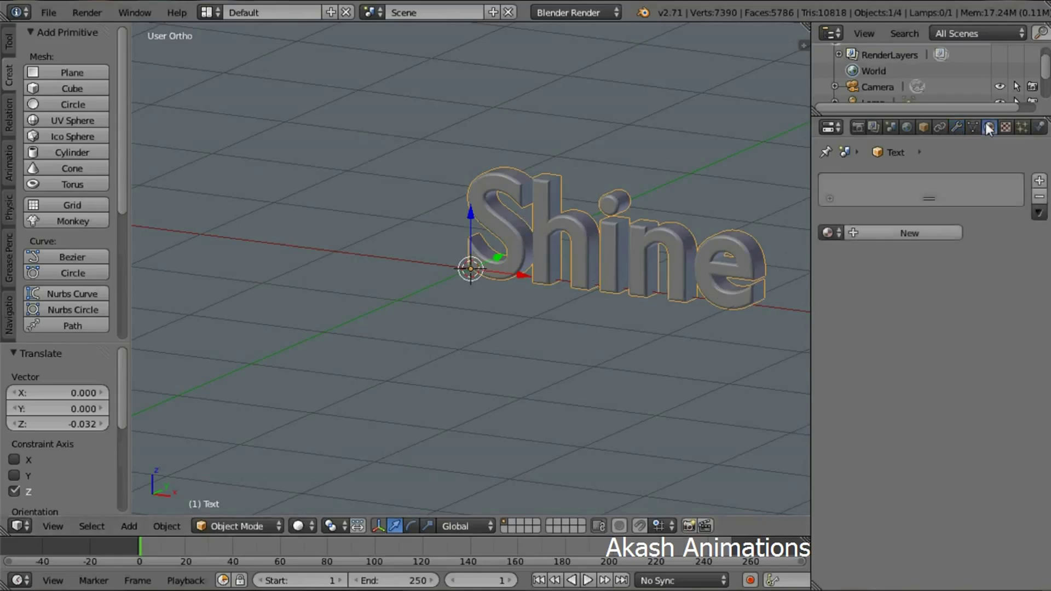
pyautogui.click(938, 230)
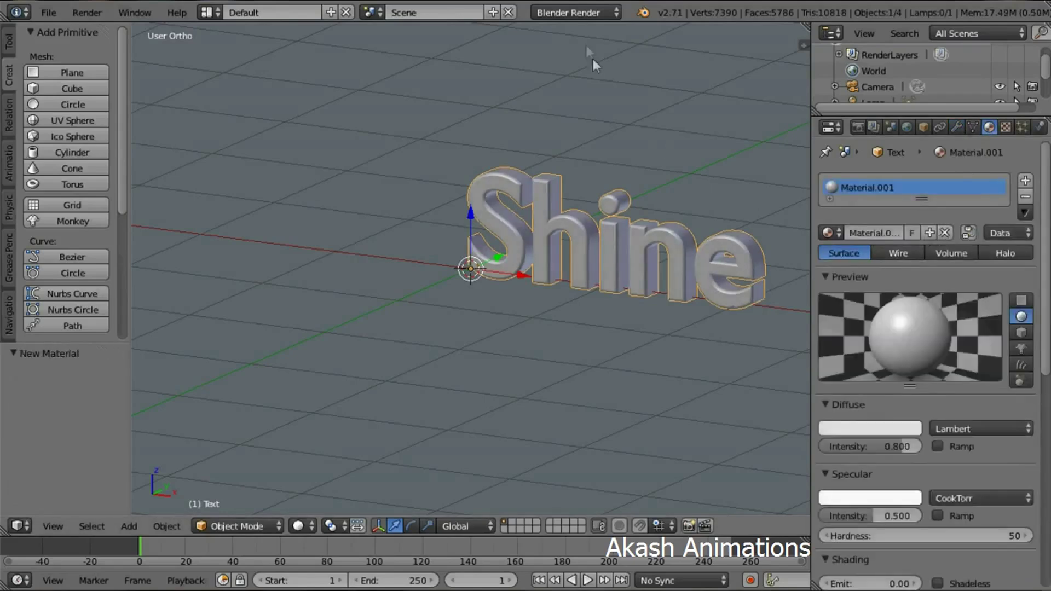
pyautogui.click(577, 11)
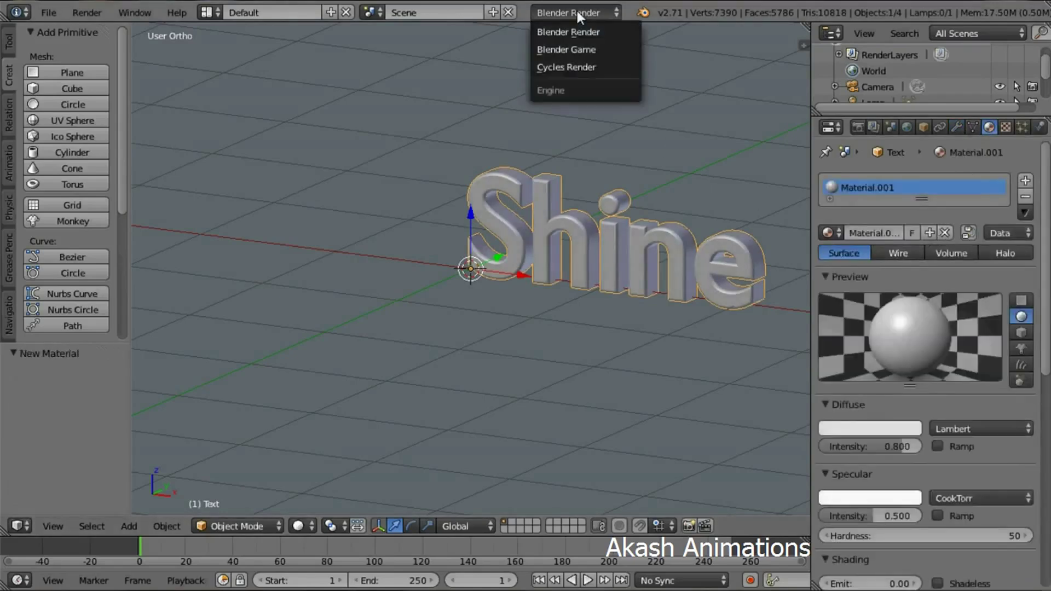
pyautogui.click(582, 66)
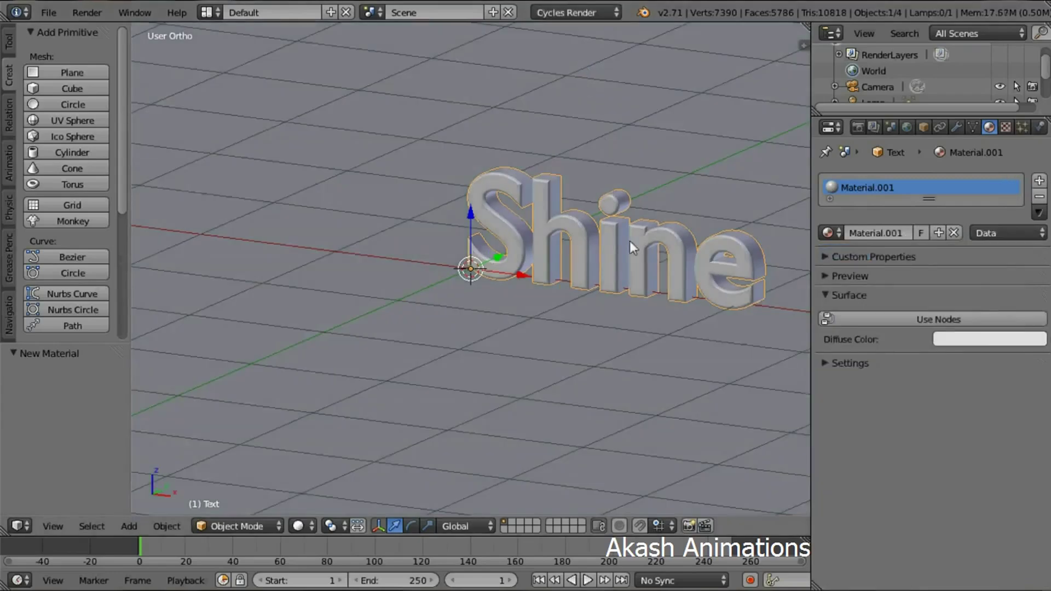
# Enable material nodes and set the surface to Mix Shader, then Glossy BSDF.
pyautogui.click(861, 319)
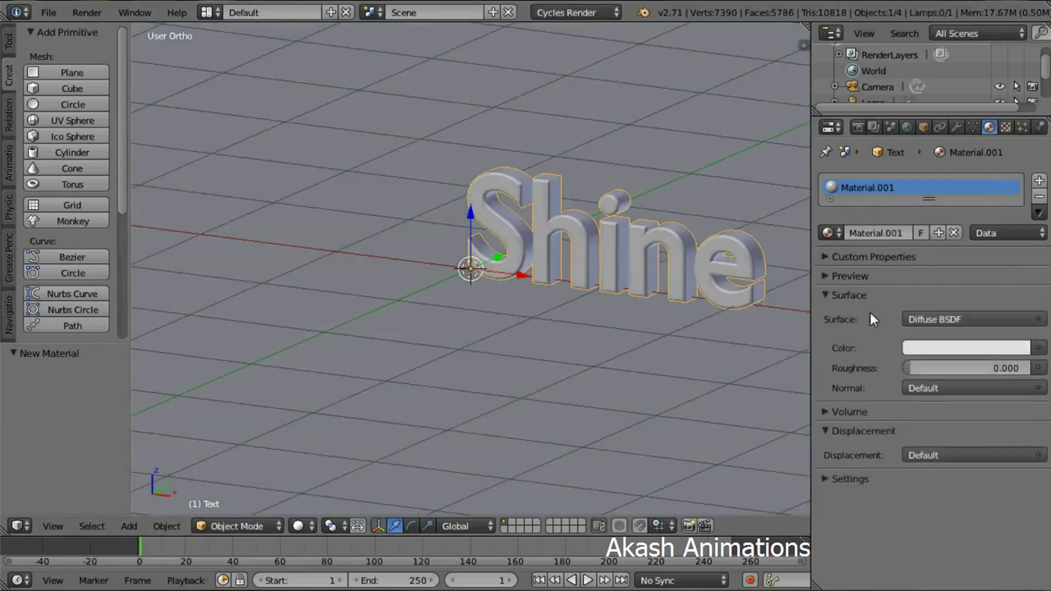
pyautogui.click(939, 320)
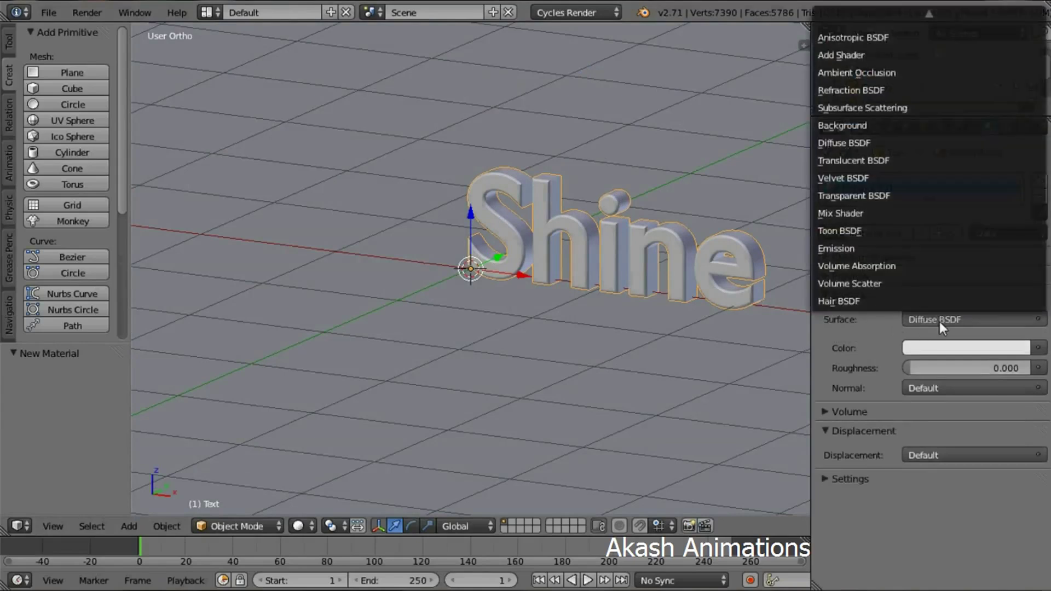
pyautogui.click(879, 211)
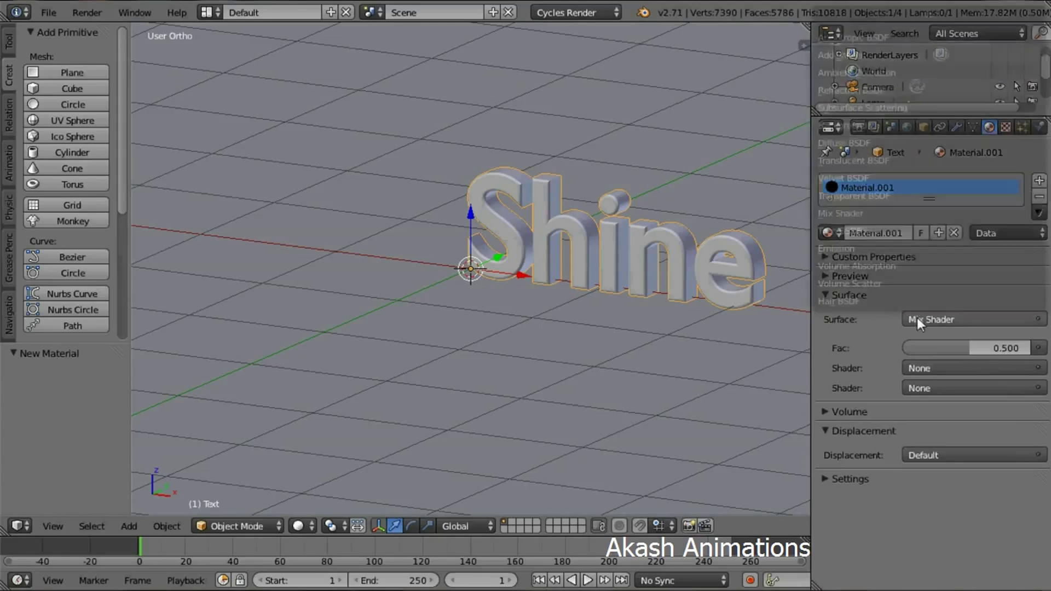
pyautogui.click(917, 319)
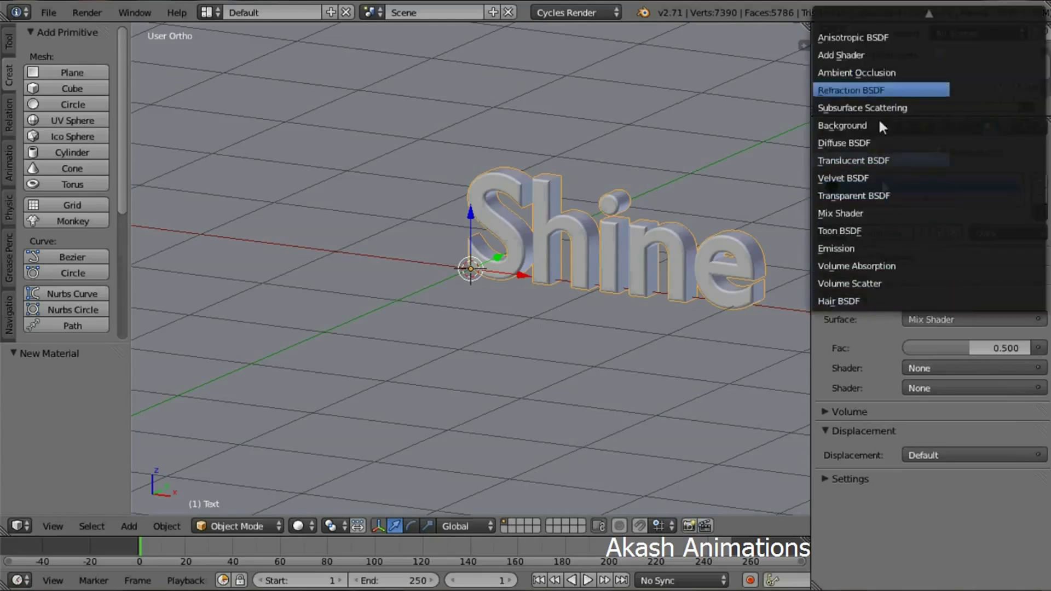
pyautogui.moveTo(878, 17)
pyautogui.click(869, 74)
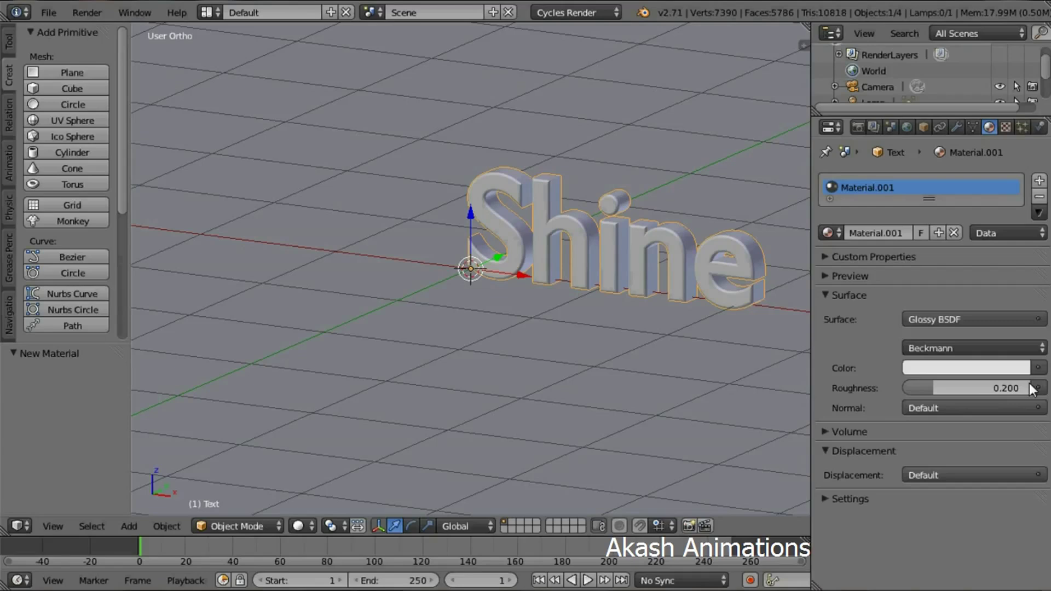
# Set the glossy colour to a slightly darkened green.
pyautogui.click(974, 369)
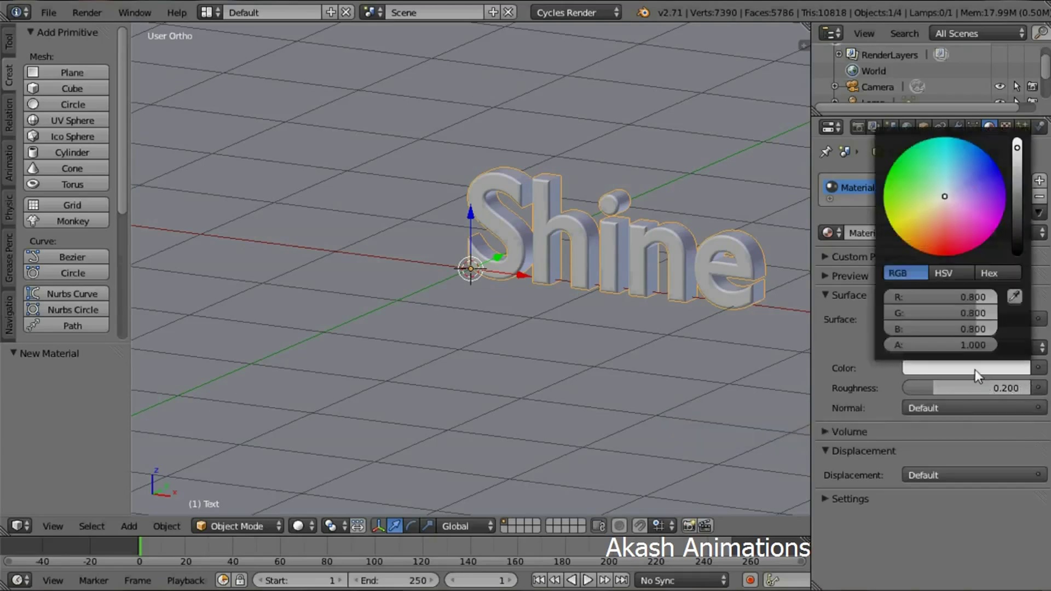
pyautogui.click(914, 190)
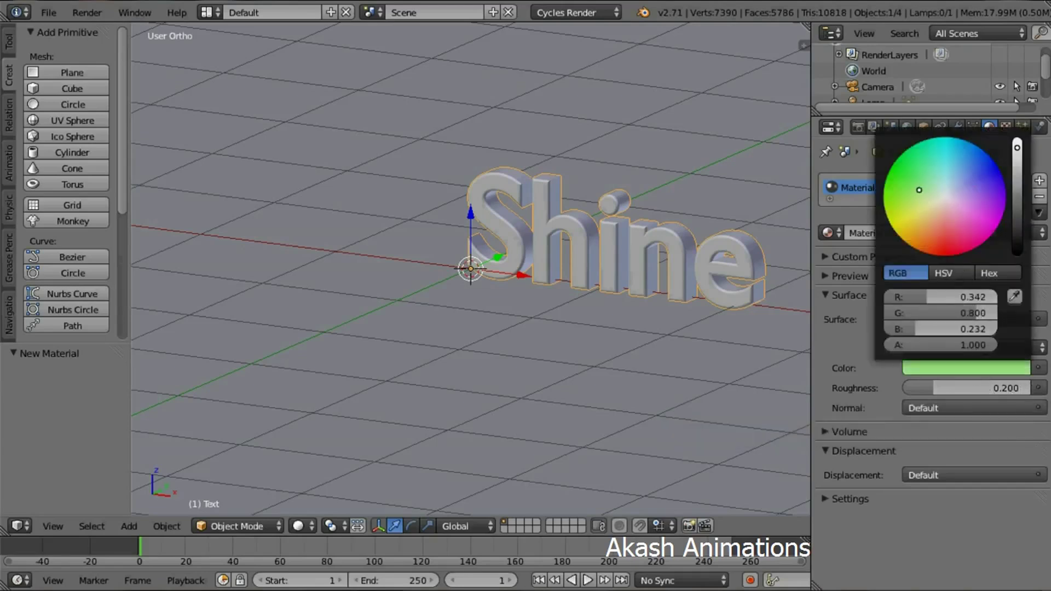
pyautogui.moveTo(1016, 147); pyautogui.dragTo(1017, 162)
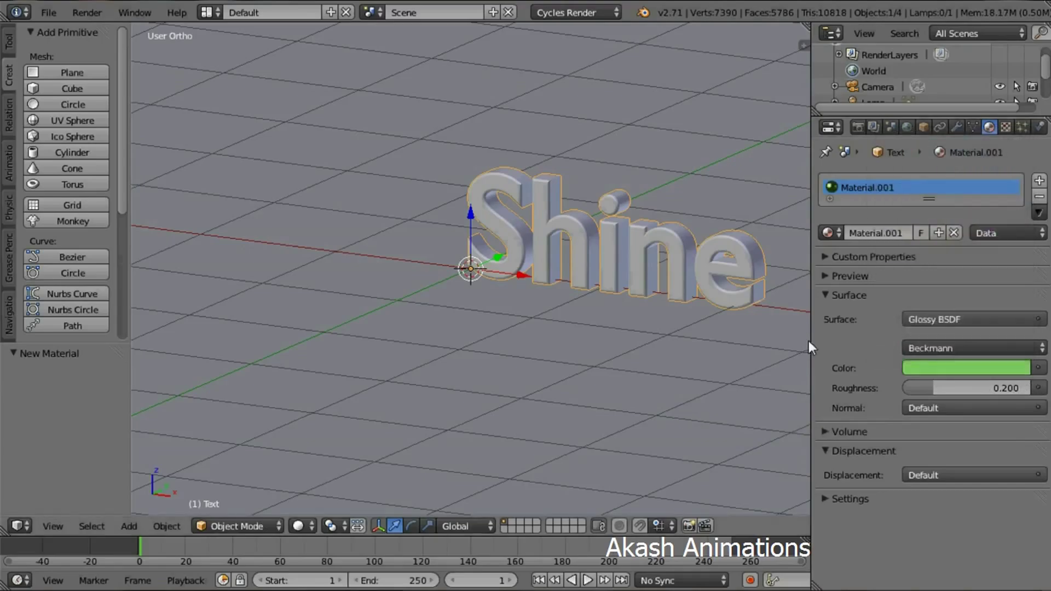
# Give the ground plane a new material, Material.002, with a default Diffuse BSDF surface.
pyautogui.press('r')
pyautogui.rightClick(724, 133)
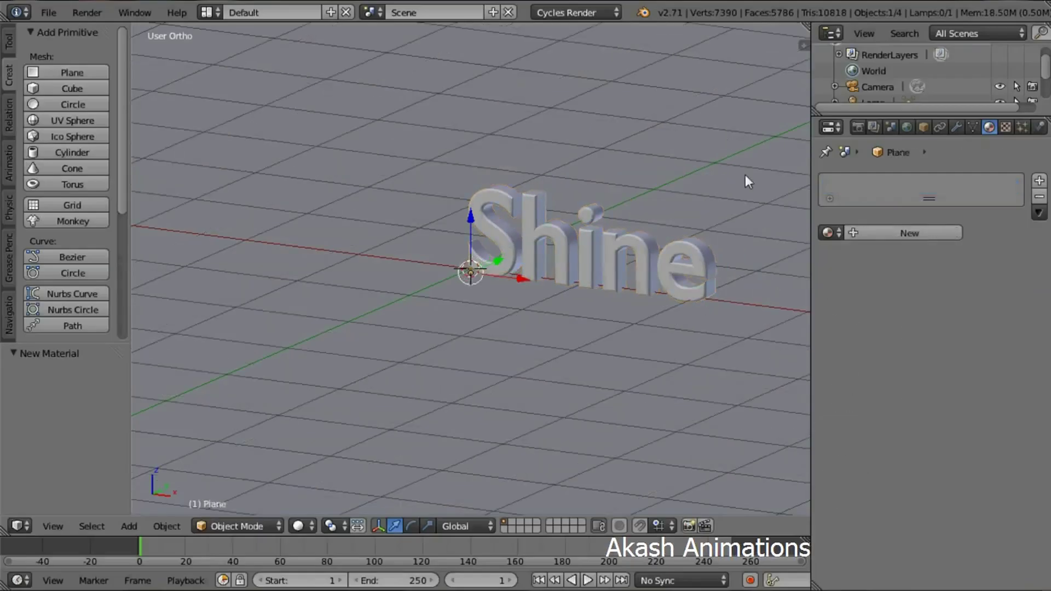
pyautogui.click(886, 237)
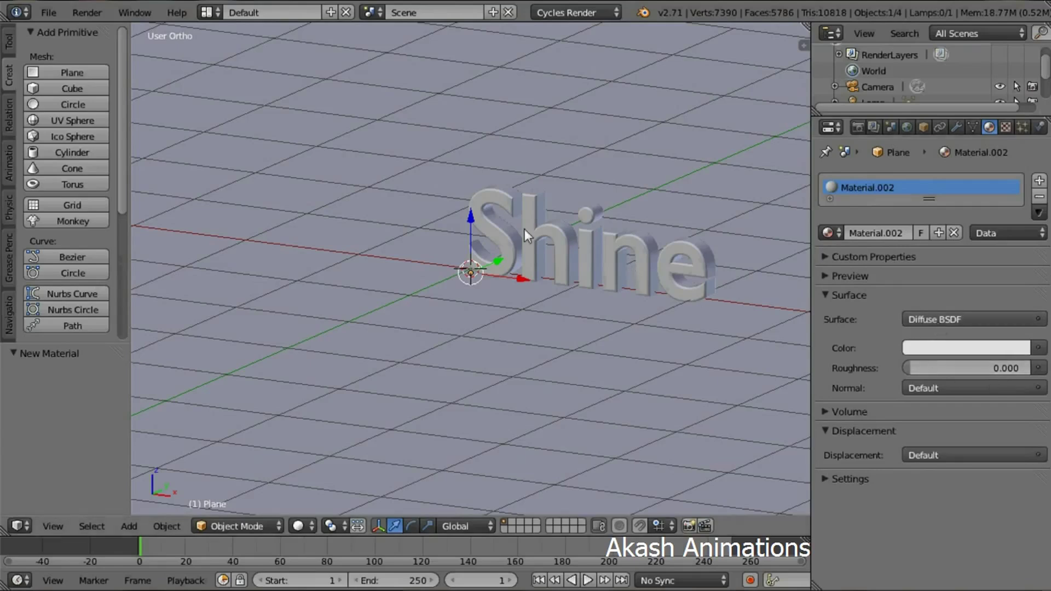
pyautogui.rightClick(507, 202)
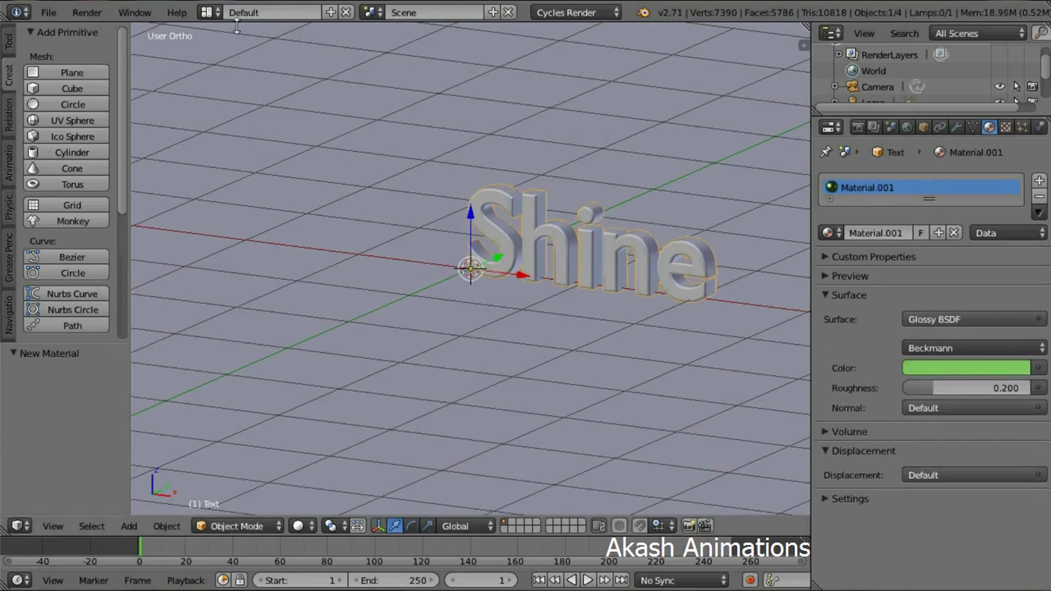
pyautogui.click(207, 12)
# In the Compositing layout, enable Use Nodes and move Render Layers top-left, Composite top-right.
pyautogui.click(236, 71)
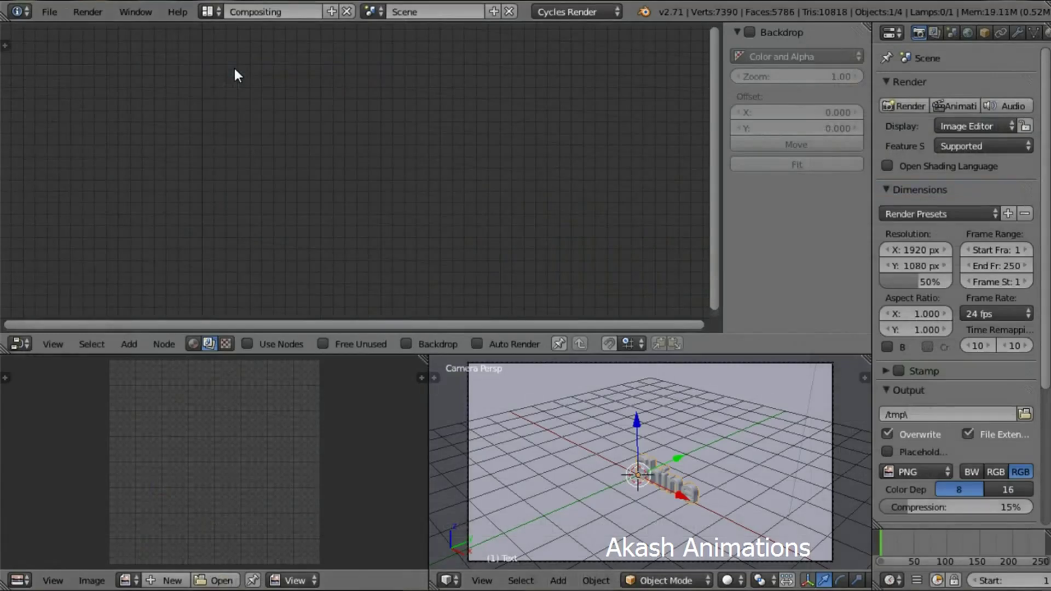
pyautogui.click(247, 343)
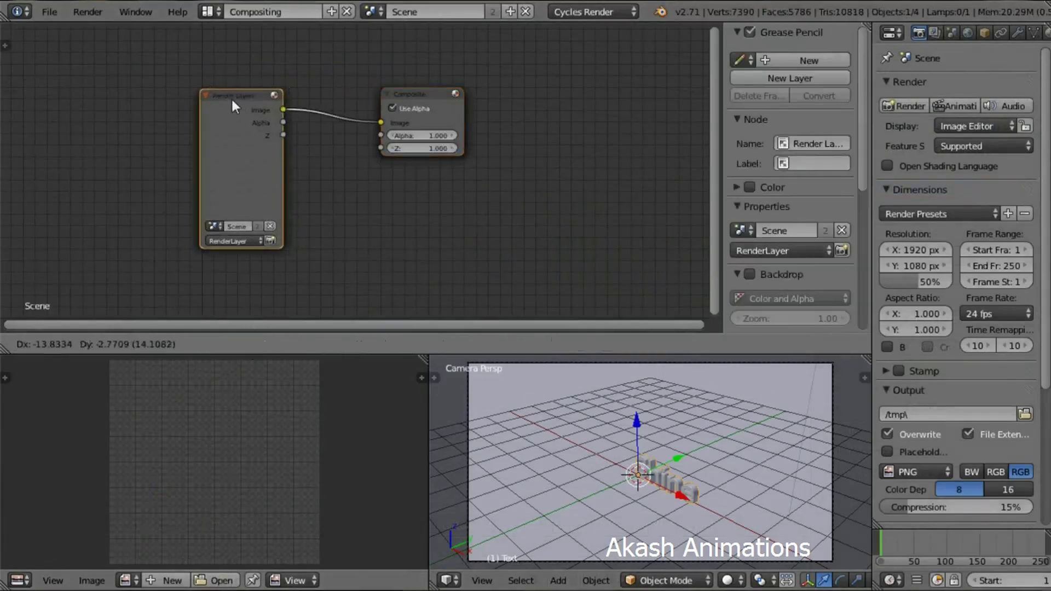
pyautogui.moveTo(231, 97); pyautogui.dragTo(51, 47)
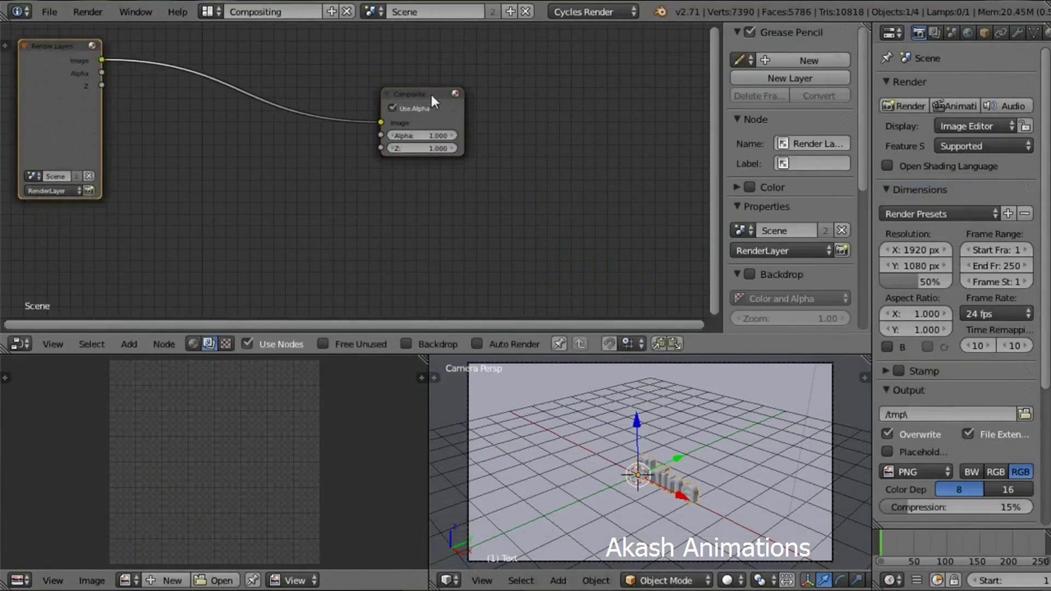
pyautogui.moveTo(430, 92); pyautogui.dragTo(655, 45)
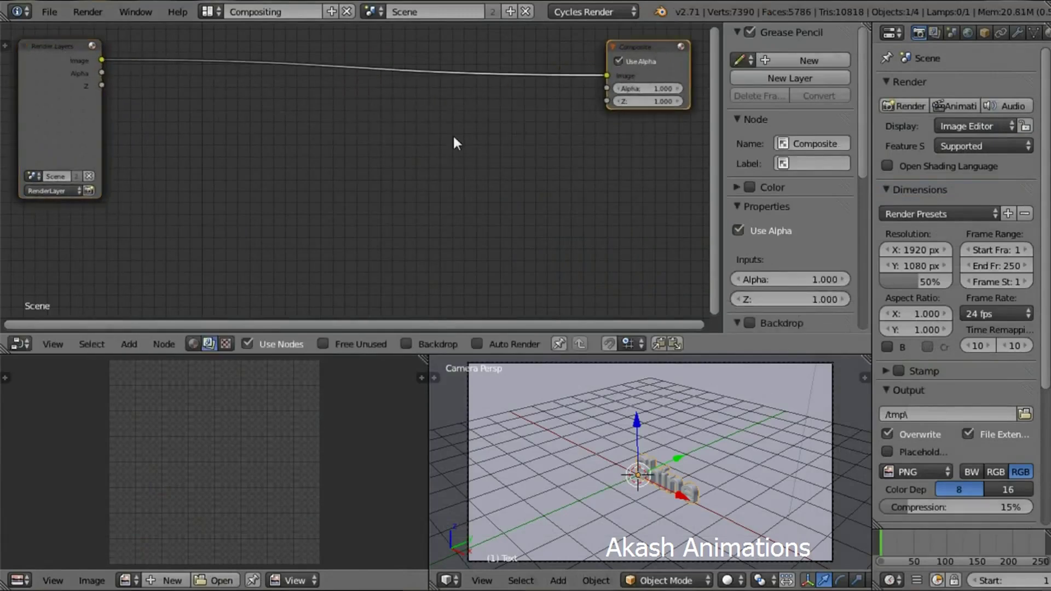
# Add a Filter > Glare node onto the link between Render Layers and Composite.
pyautogui.click(130, 343)
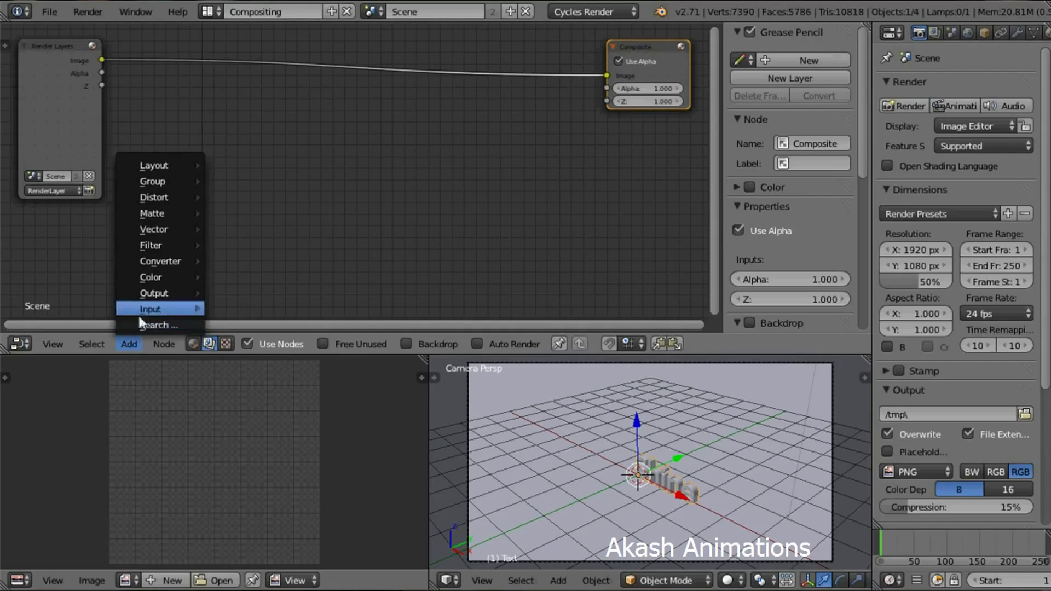
pyautogui.moveTo(177, 245)
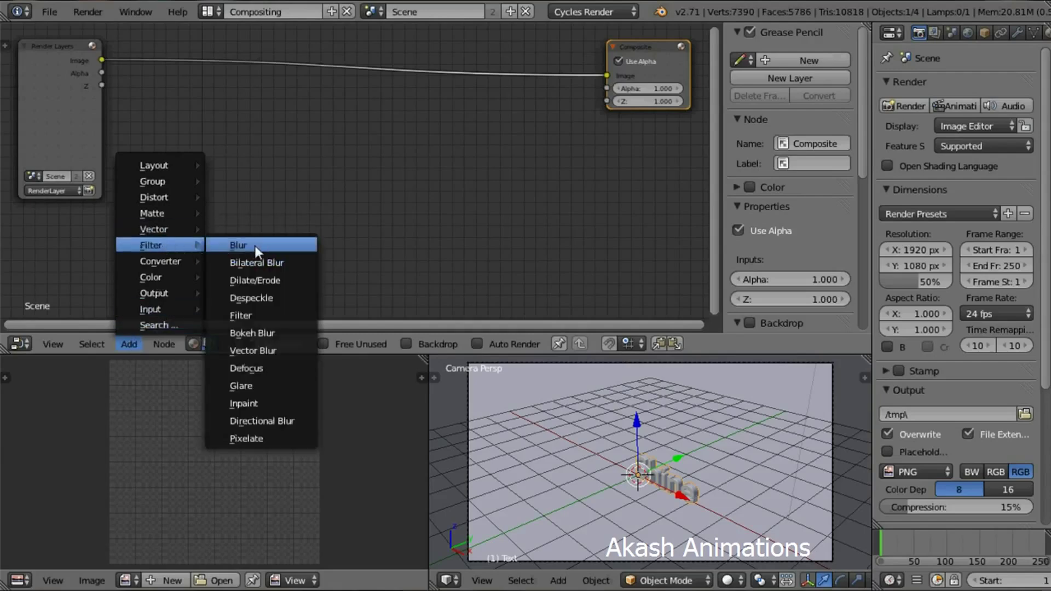
pyautogui.click(264, 383)
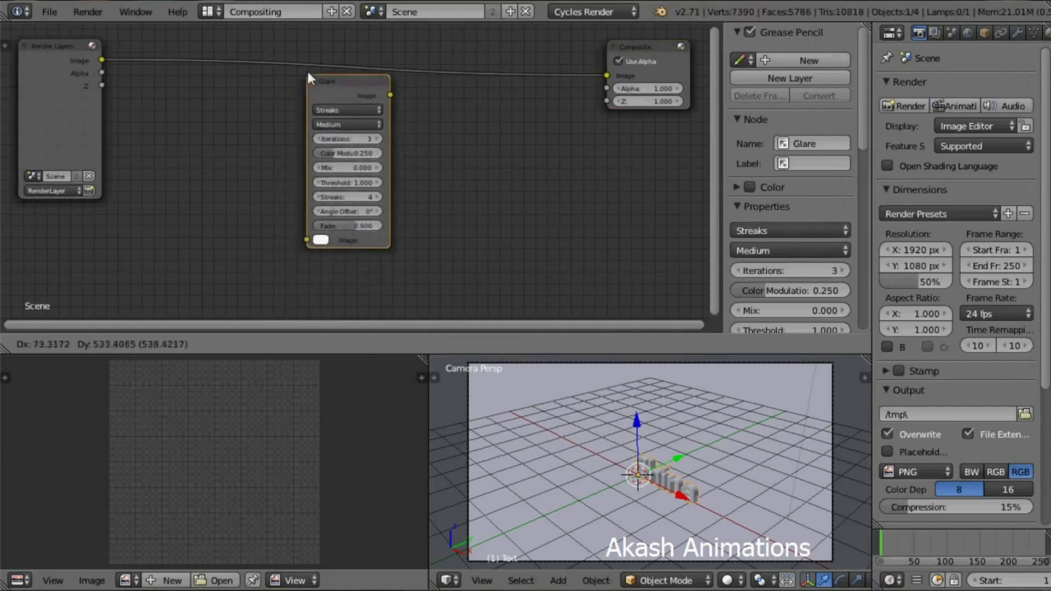
pyautogui.click(317, 59)
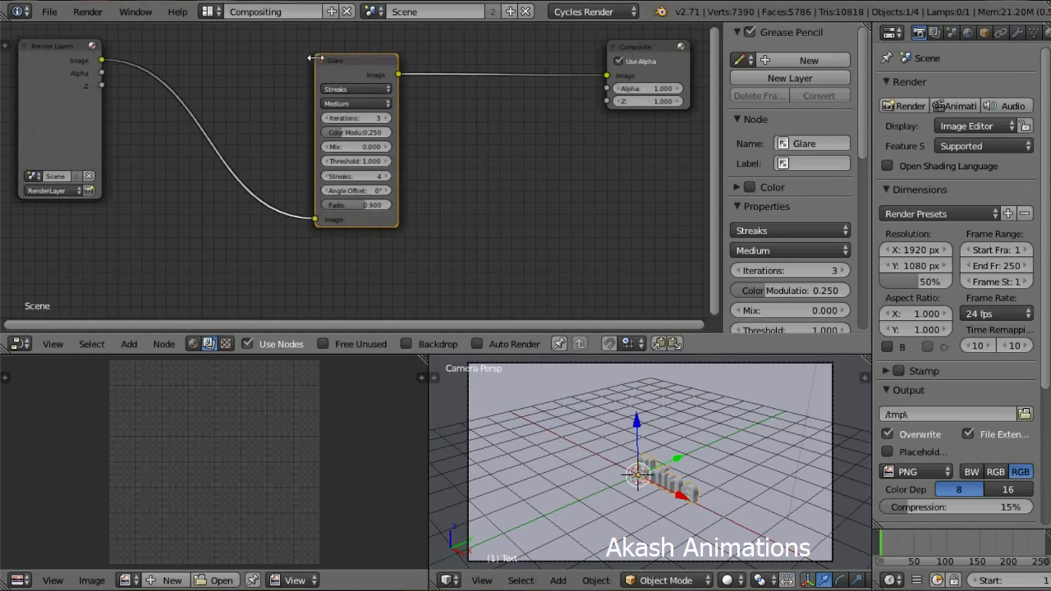
# Set the Glare node's angle offset to 30°.
pyautogui.click(353, 189)
pyautogui.write('10')
pyautogui.press('Return')
# Return to the Default layout and view the scene from the right side.
pyautogui.click(210, 8)
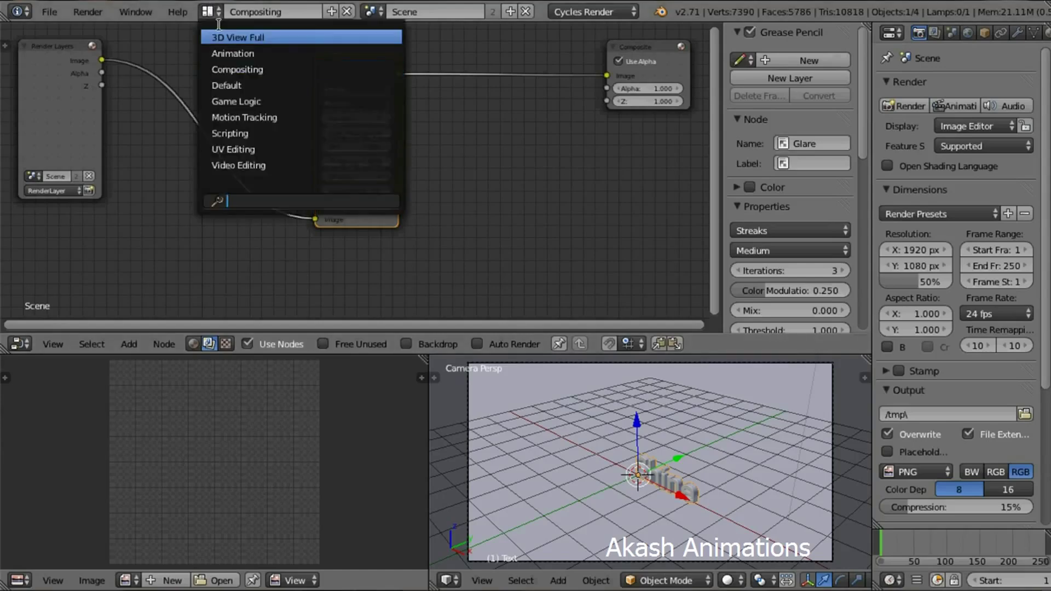
pyautogui.click(227, 83)
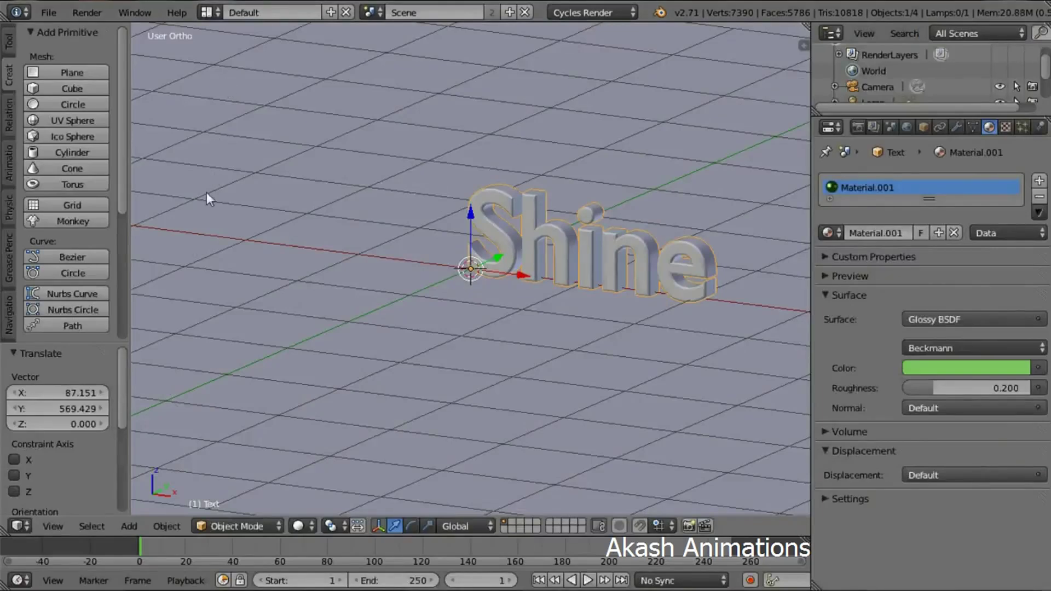
pyautogui.click(53, 527)
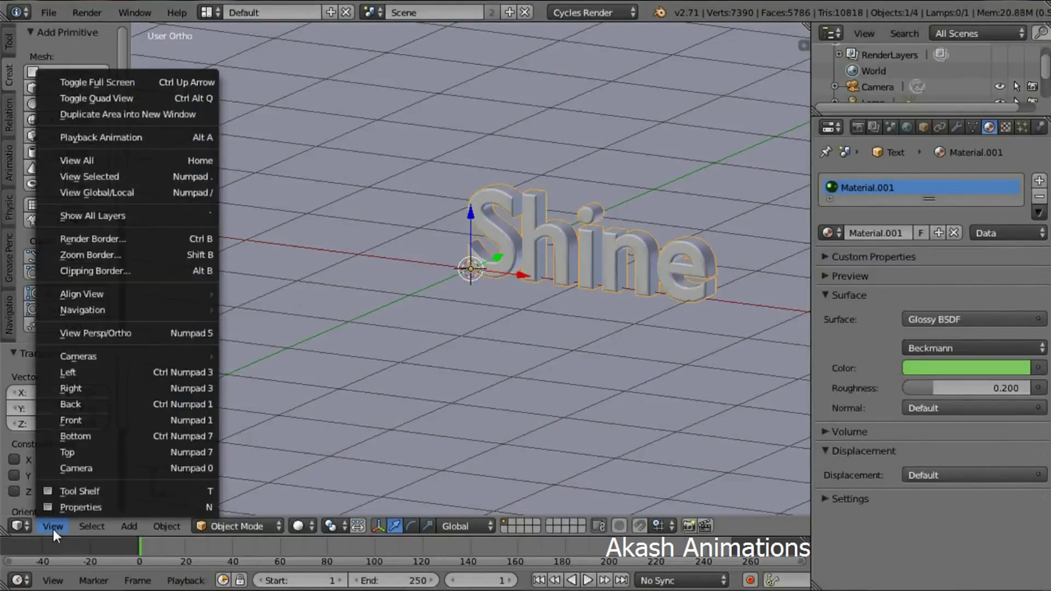
pyautogui.click(71, 388)
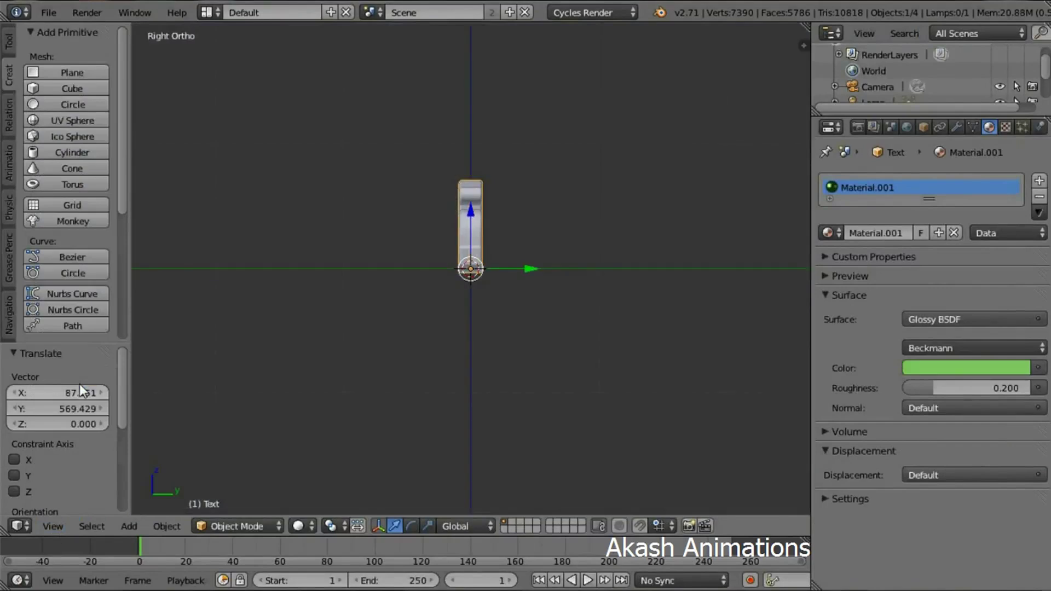
pyautogui.scroll(-1, 522, 159)
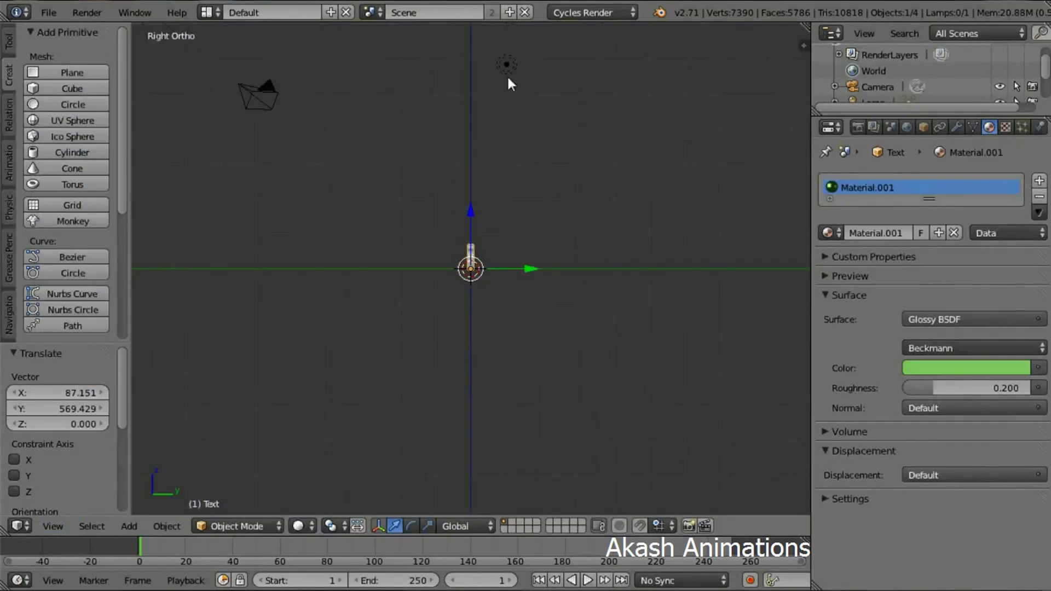
# Enable nodes on the lamp and set its size to 2 and emission strength to 1700.
pyautogui.rightClick(506, 66)
pyautogui.click(933, 356)
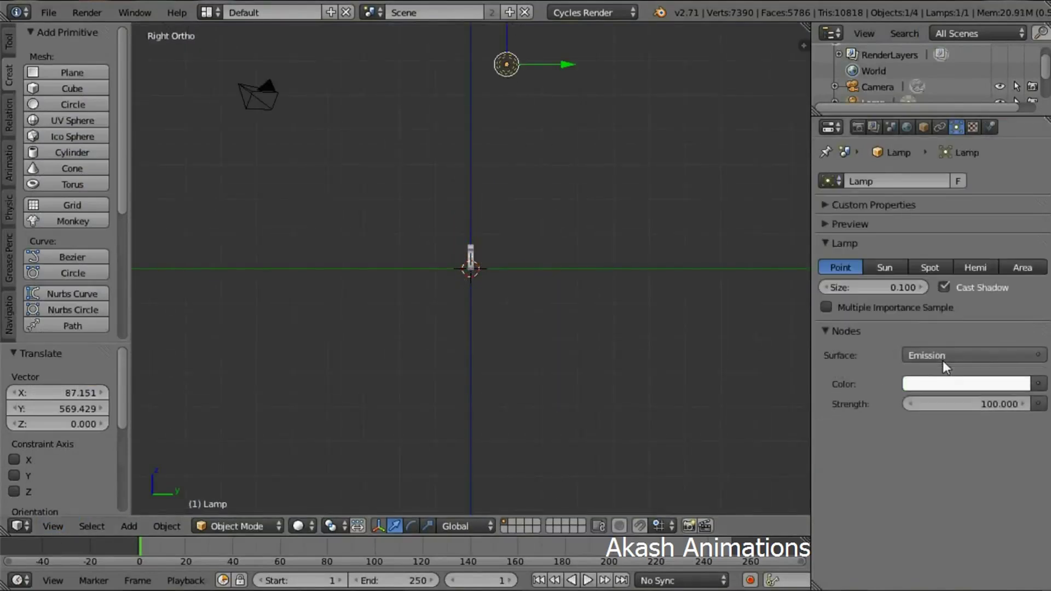
pyautogui.click(869, 287)
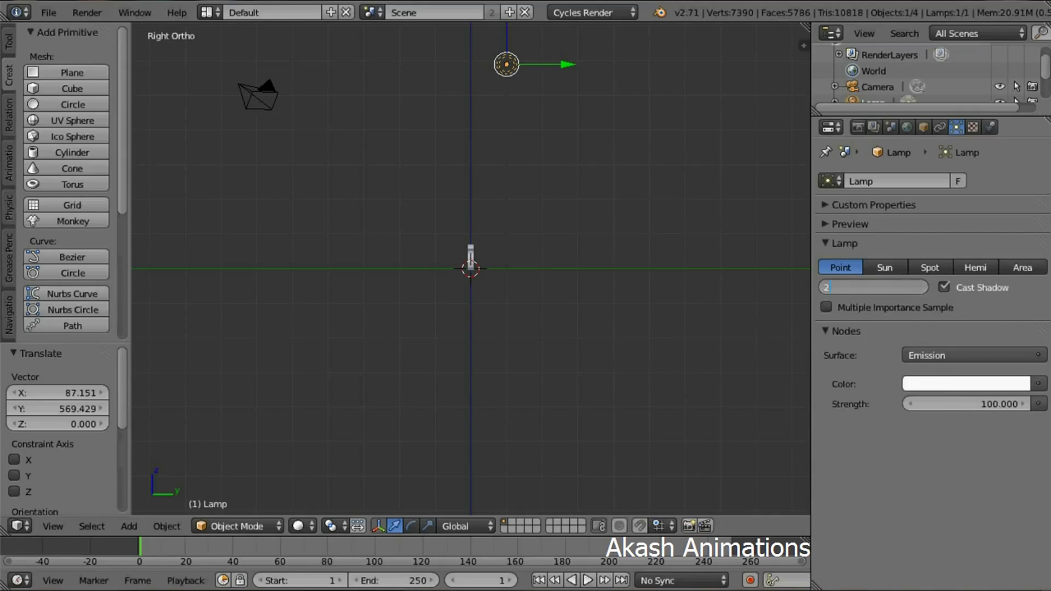
pyautogui.write('2')
pyautogui.press('Return')
pyautogui.click(955, 404)
pyautogui.write('170')
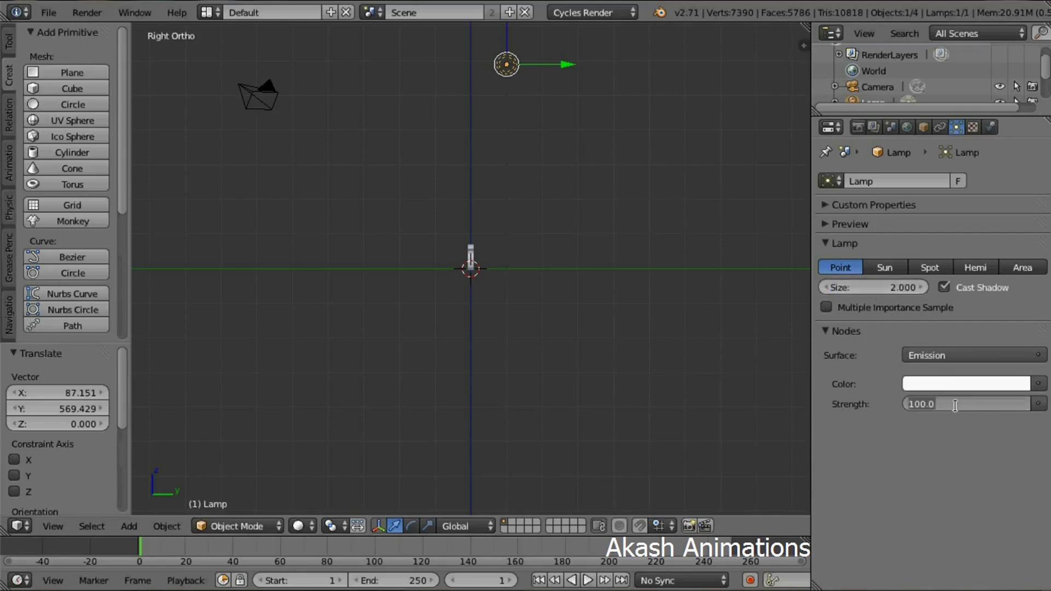
pyautogui.write('0')
pyautogui.press('Return')
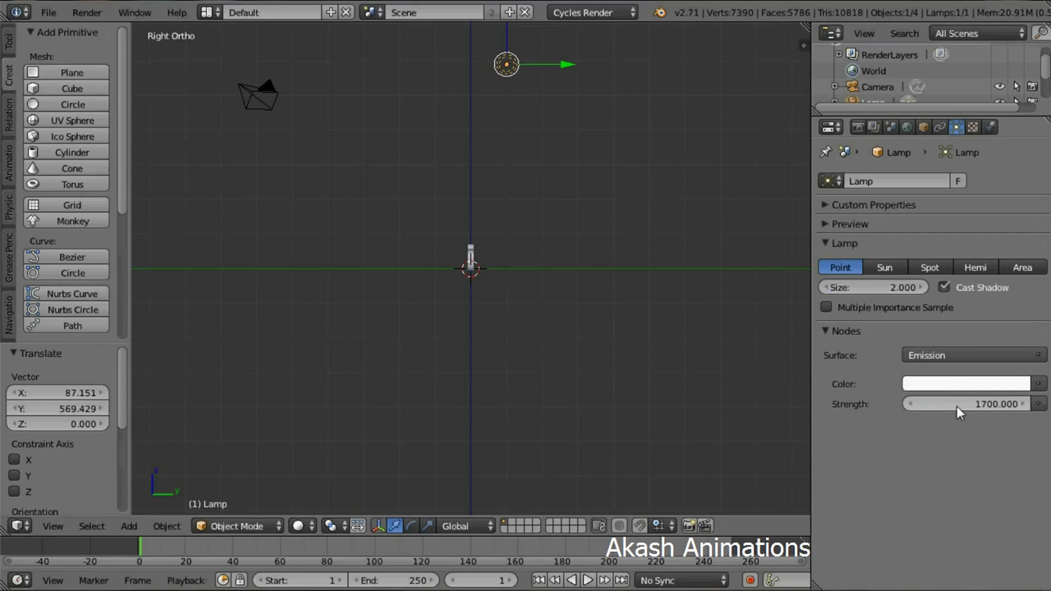
# Move the lamp along Y and lower it along Z toward the scene centre.
pyautogui.moveTo(553, 70); pyautogui.dragTo(481, 55)
pyautogui.moveTo(420, 38); pyautogui.dragTo(413, 160)
pyautogui.click(53, 526)
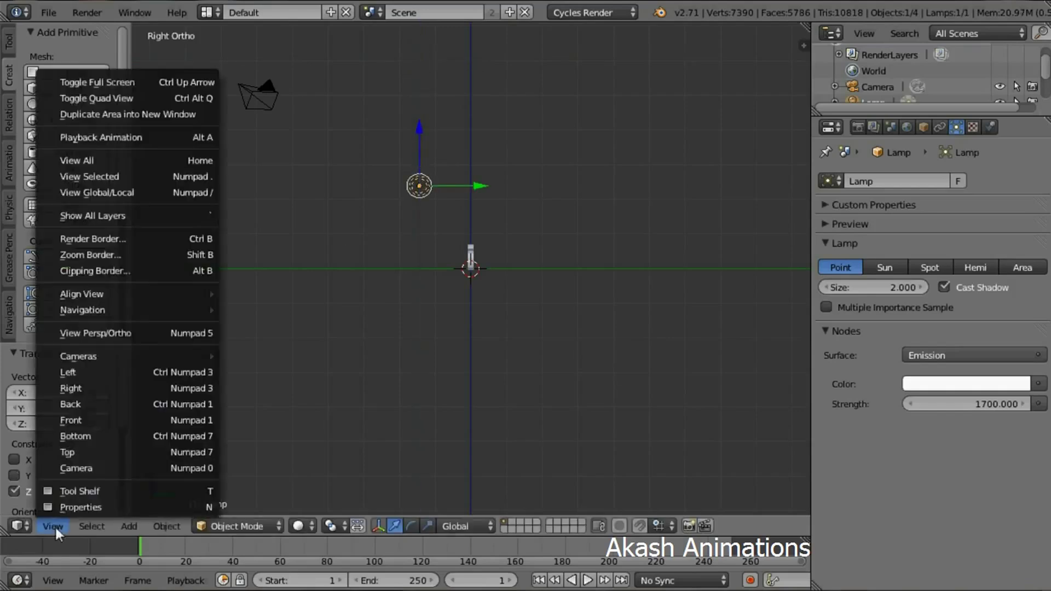
# From the front view, duplicate the lamp and move the copy to X -6.090.
pyautogui.click(88, 422)
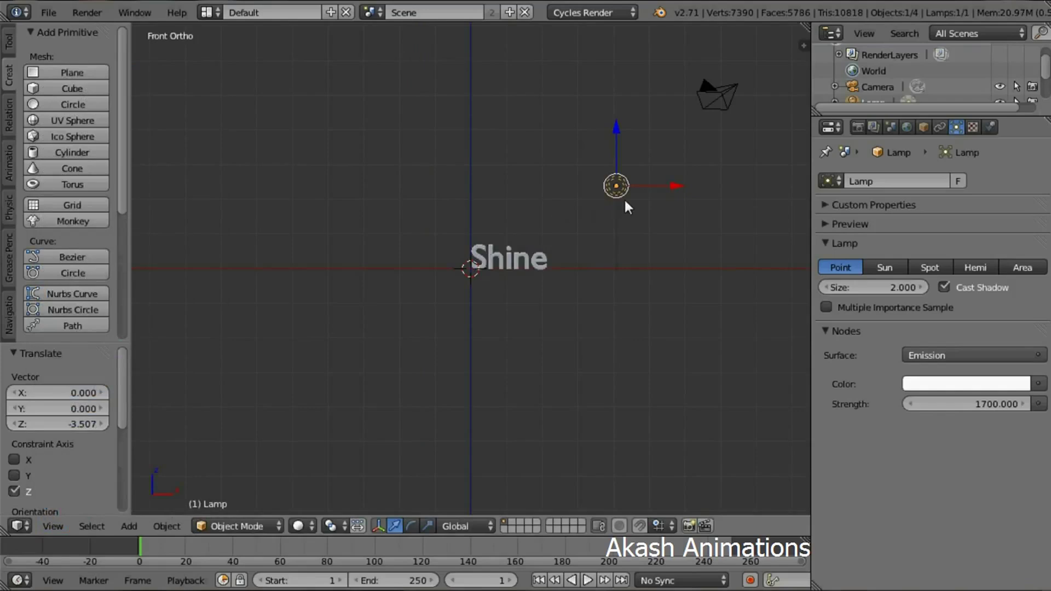
pyautogui.hotkey('shift', 'd')
pyautogui.press('x')
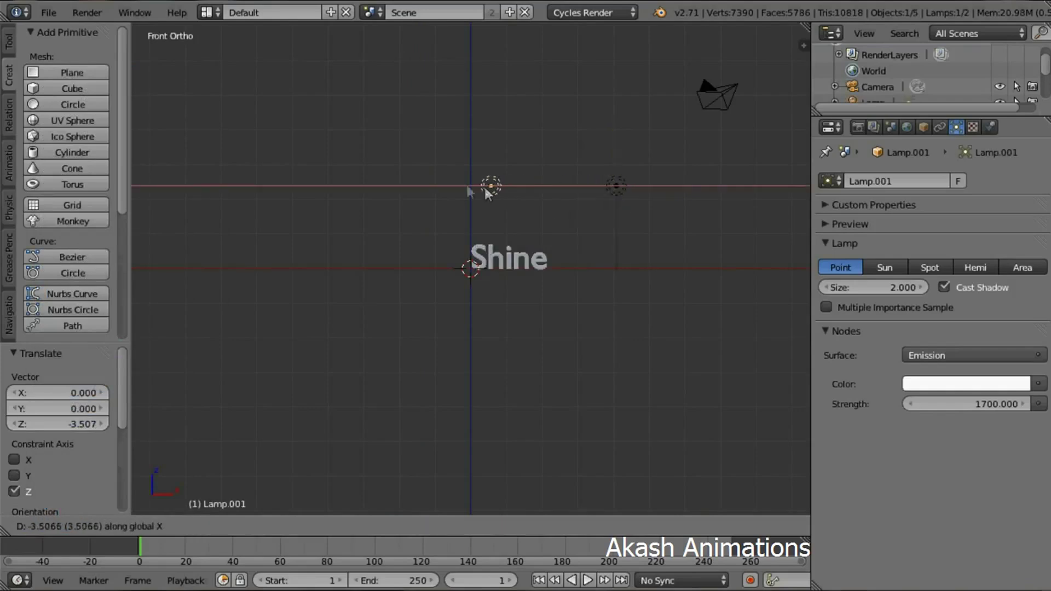
pyautogui.click(402, 189)
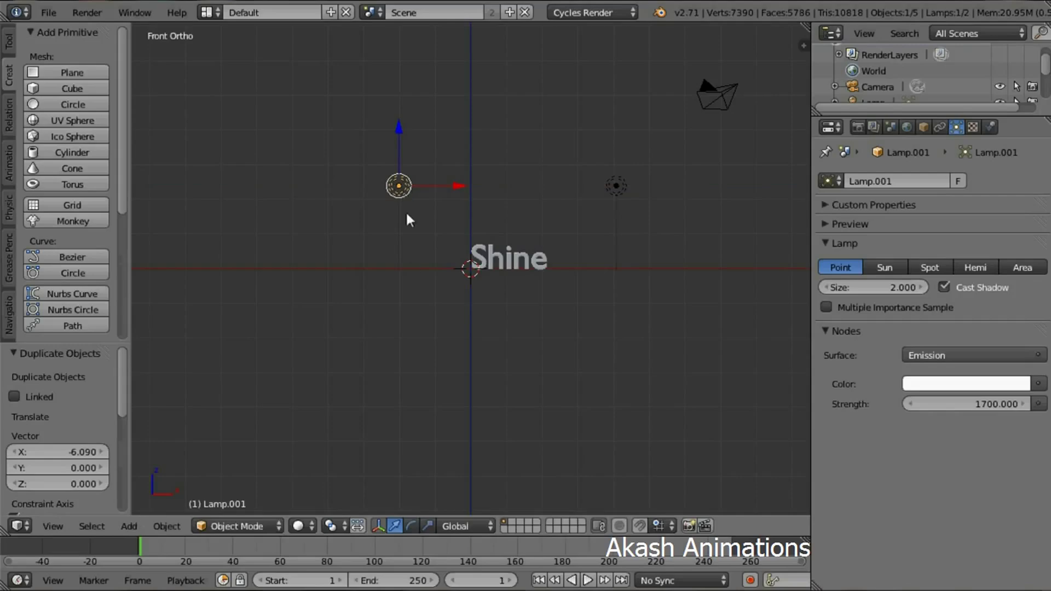
# Look through the camera, enable Lock Camera to View, and frame Shine close and near-level.
pyautogui.click(44, 527)
pyautogui.click(41, 469)
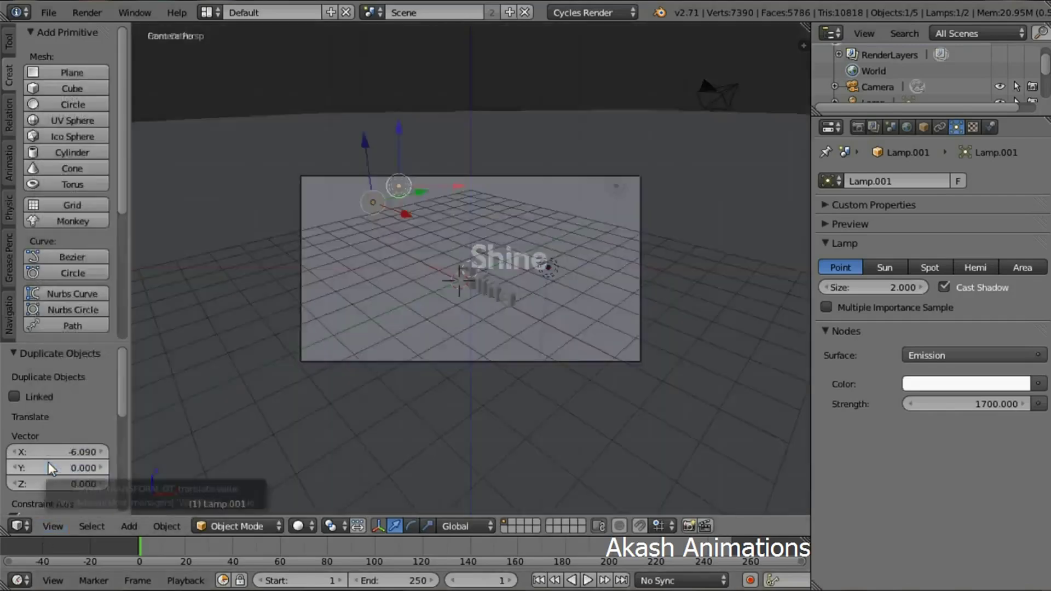
pyautogui.scroll(3, 402, 284)
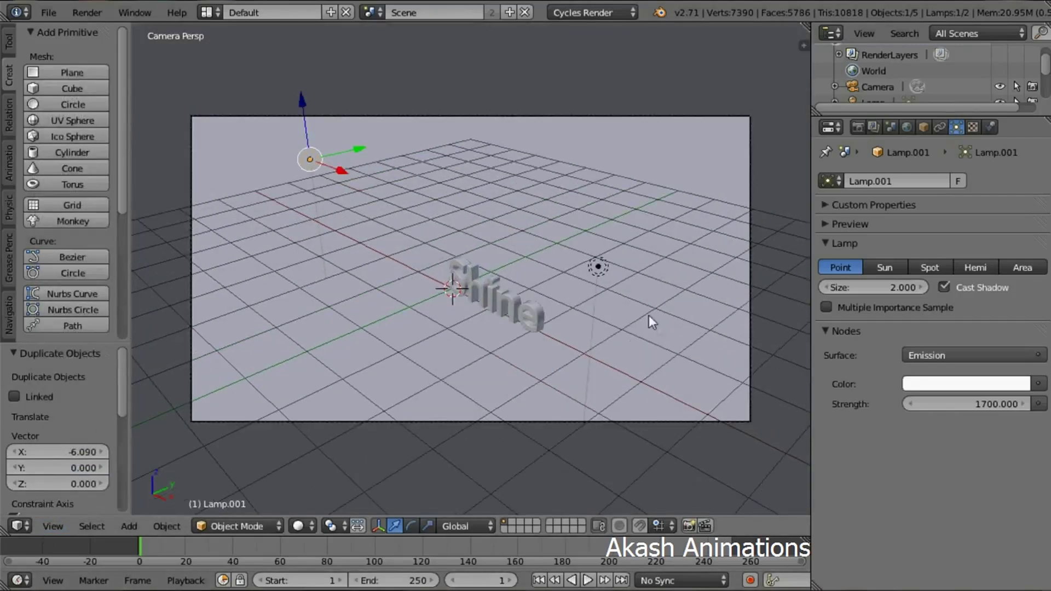
pyautogui.press('n')
pyautogui.click(691, 233)
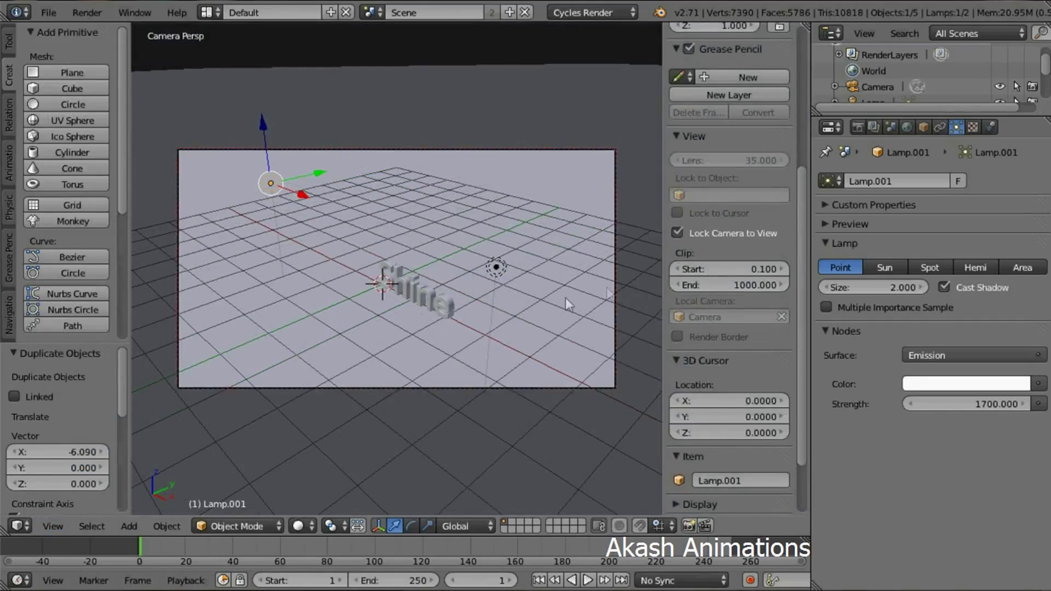
pyautogui.scroll(4, 564, 297)
pyautogui.press('n')
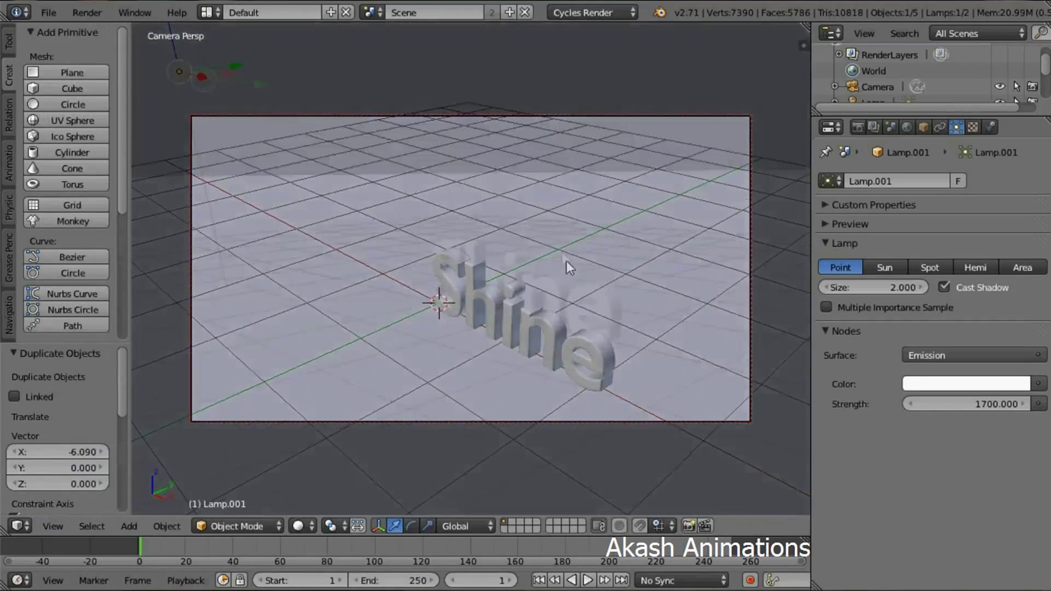
pyautogui.moveTo(566, 261); pyautogui.dragTo(504, 229, button='middle')
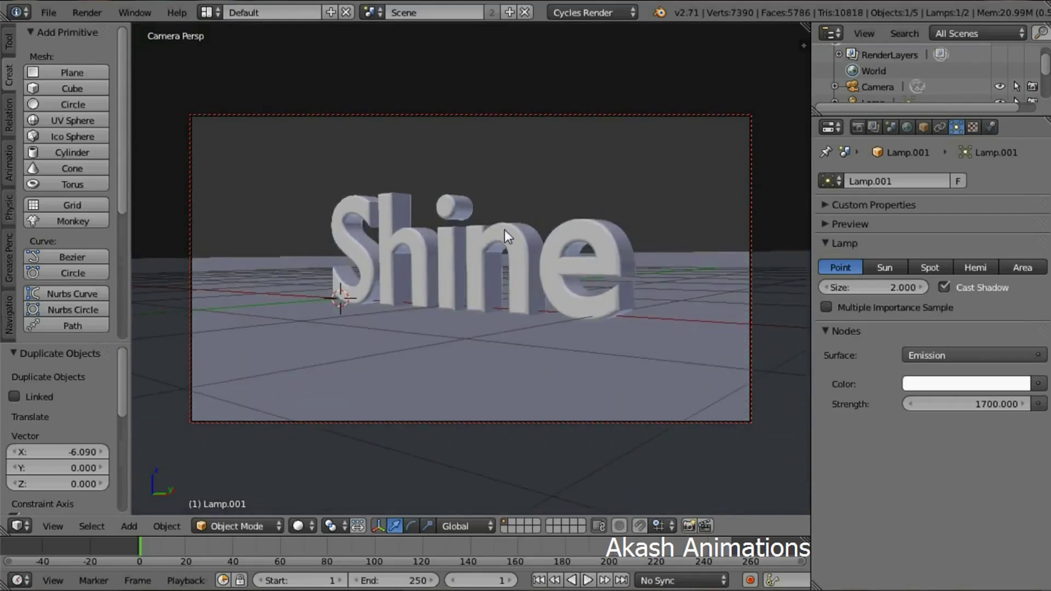
# Set the world background colour to black.
pyautogui.click(906, 127)
pyautogui.click(957, 290)
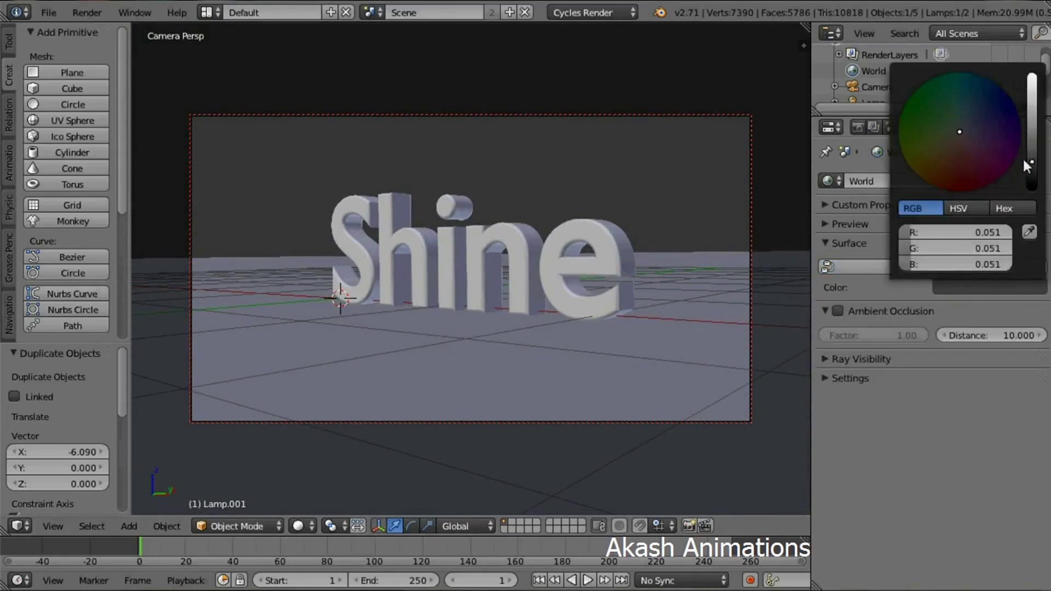
pyautogui.moveTo(1031, 162); pyautogui.dragTo(1031, 189)
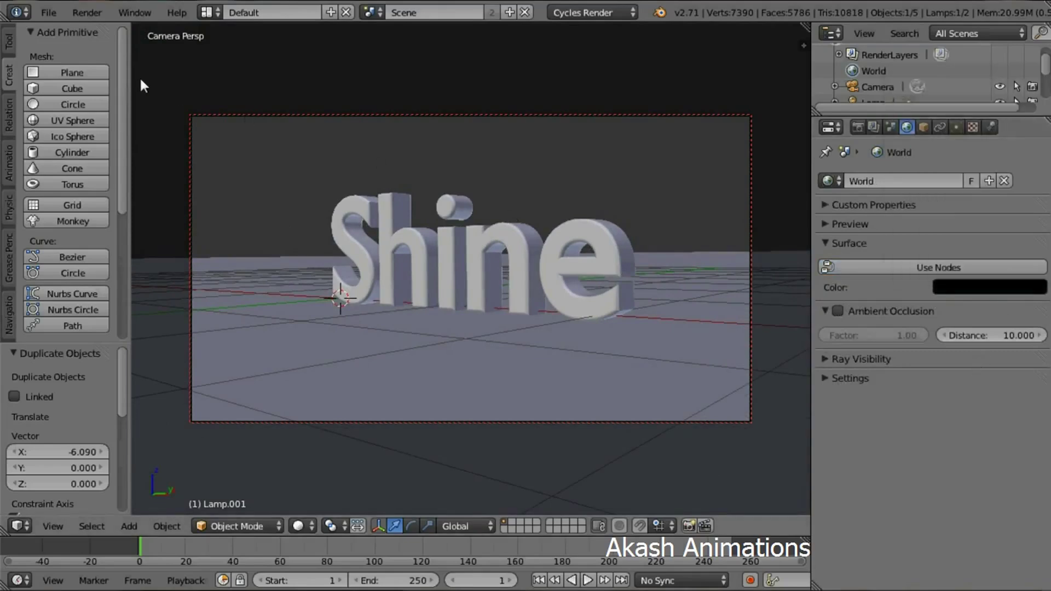
# Save the project as shiny.blend.
pyautogui.click(48, 12)
pyautogui.click(70, 135)
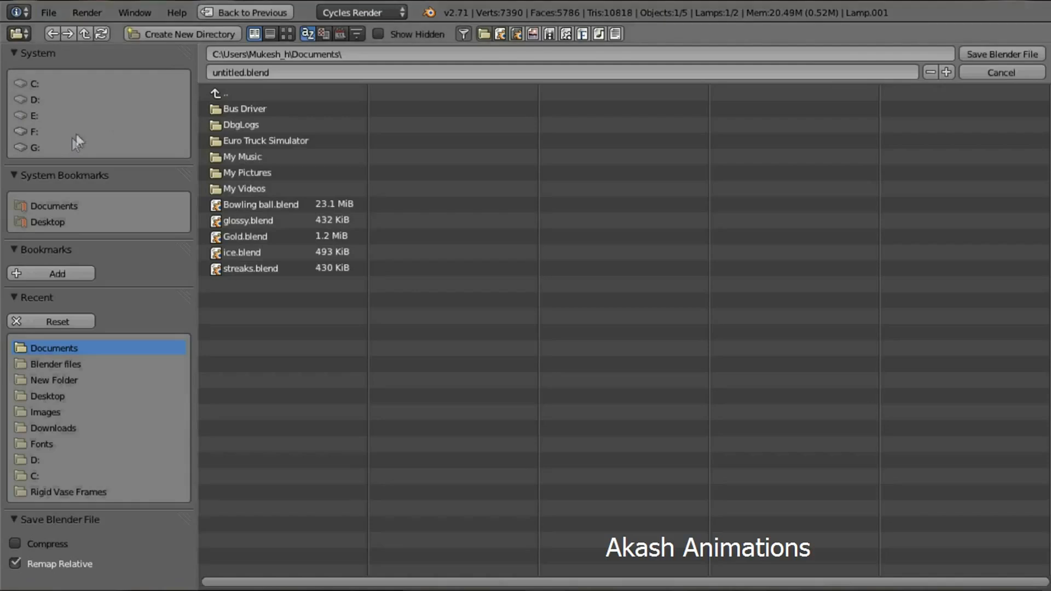
pyautogui.click(224, 70)
pyautogui.write('shiny')
pyautogui.click(989, 55)
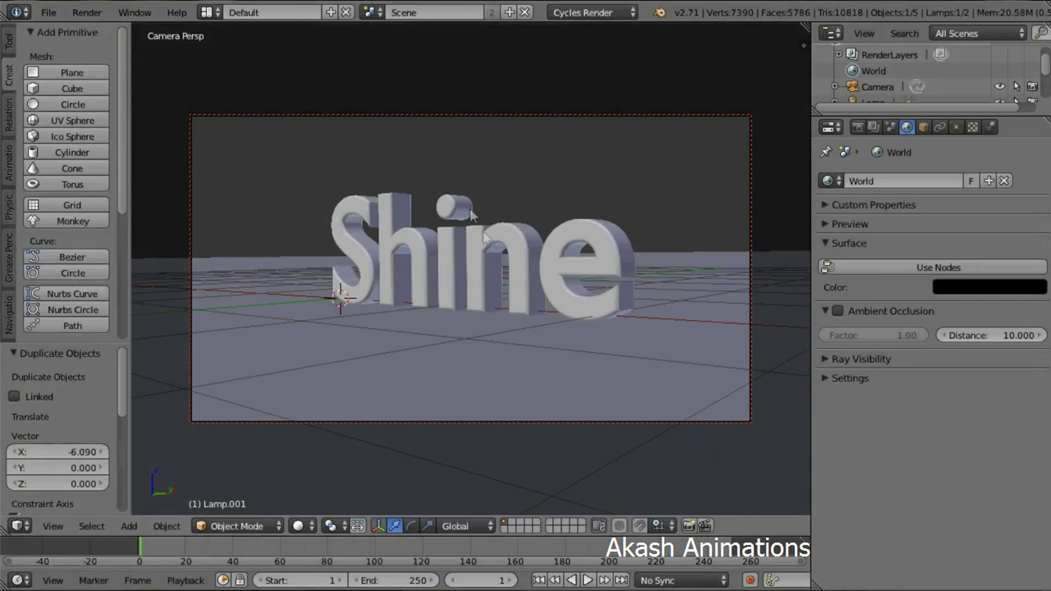
# Set the render samples to 250 in the Sampling settings.
pyautogui.click(859, 127)
pyautogui.scroll(-2, 900, 232)
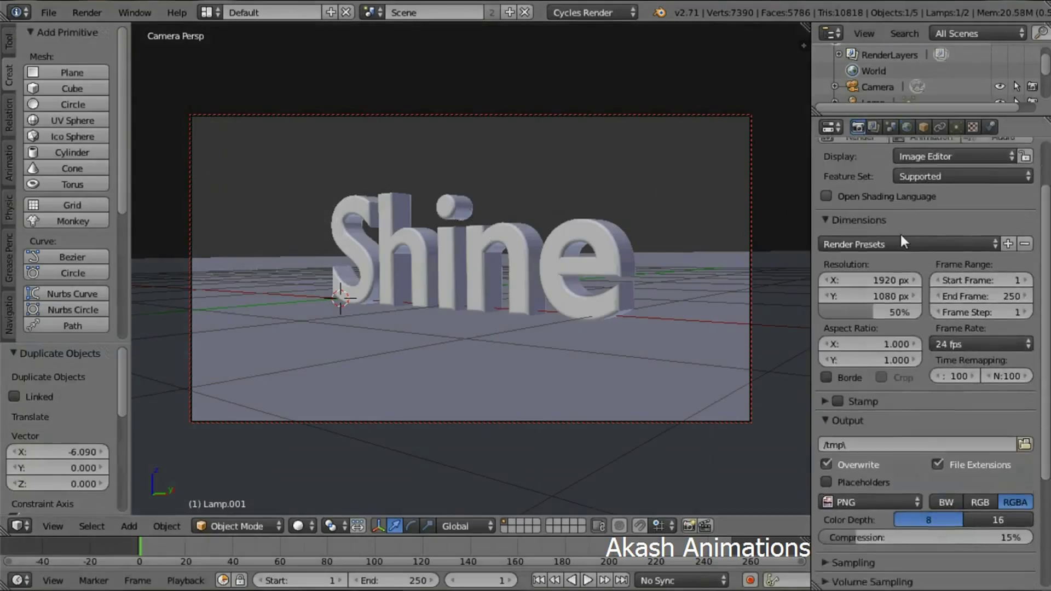
pyautogui.scroll(-4, 901, 237)
pyautogui.click(871, 469)
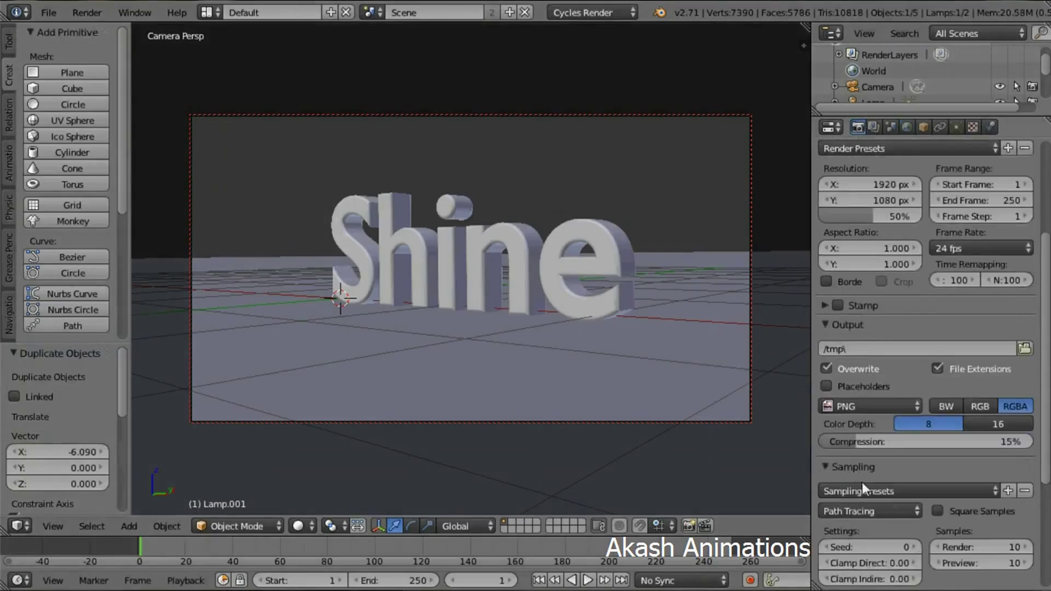
pyautogui.click(987, 545)
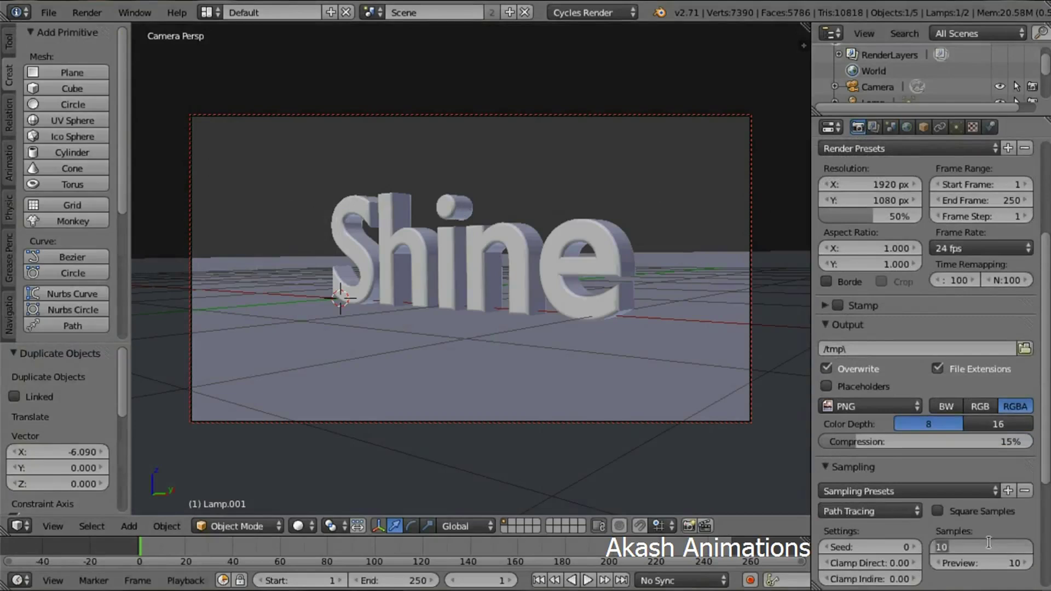
pyautogui.write('250')
pyautogui.press('Return')
pyautogui.scroll(6, 952, 507)
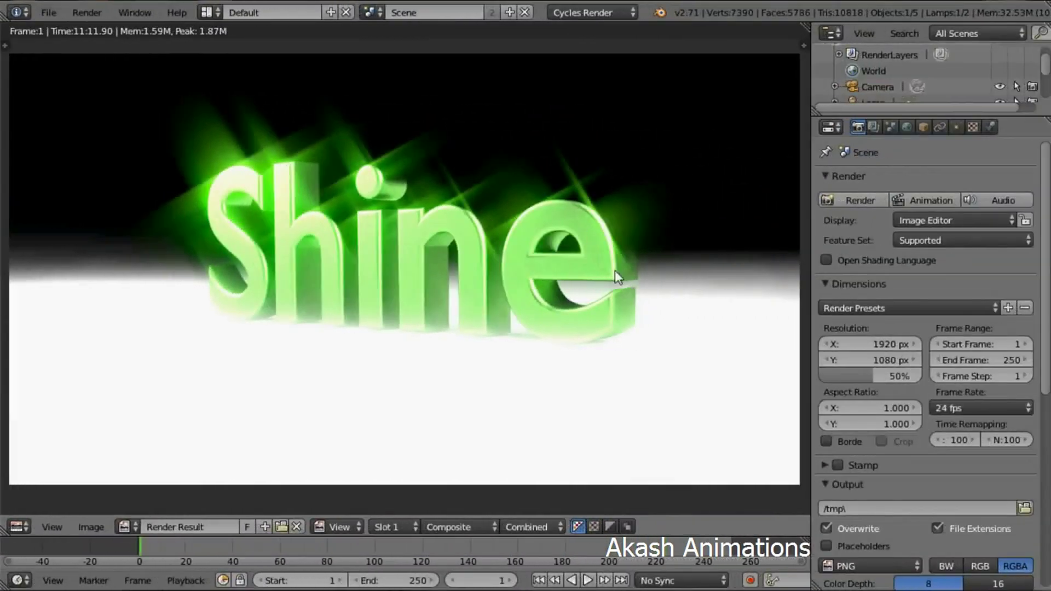
# Save the finished render as the PNG image shine.png.
pyautogui.click(97, 526)
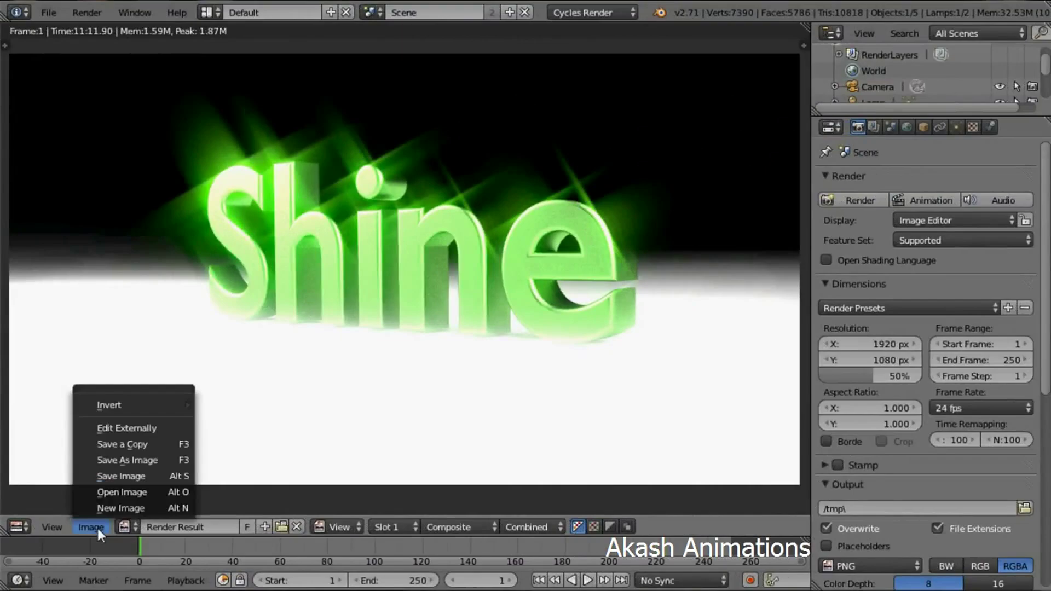
pyautogui.click(120, 460)
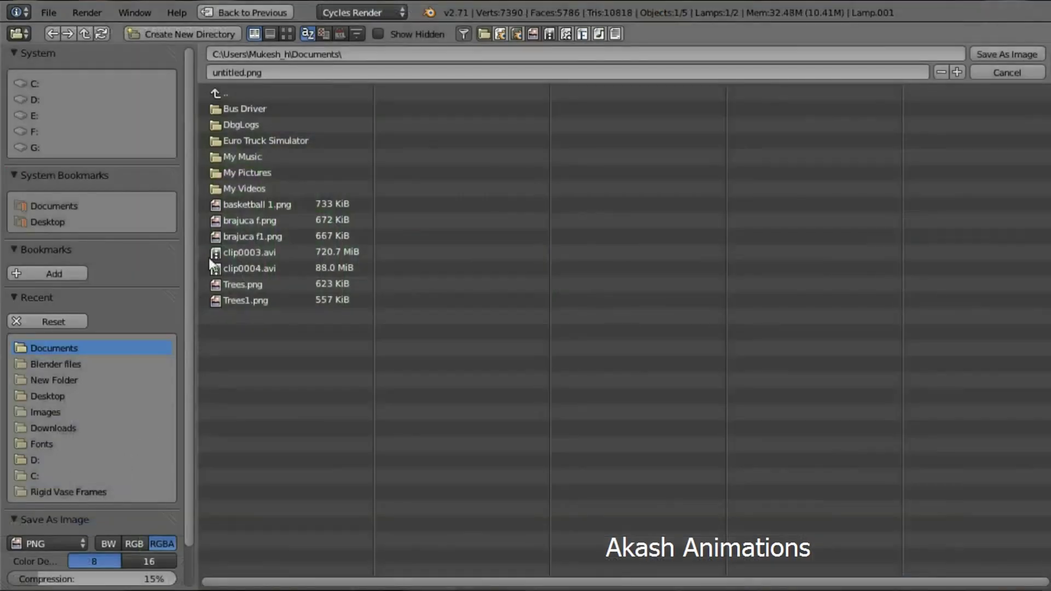
pyautogui.click(227, 73)
pyautogui.doubleClick(226, 73)
pyautogui.write('shine')
pyautogui.click(676, 29)
pyautogui.click(993, 53)
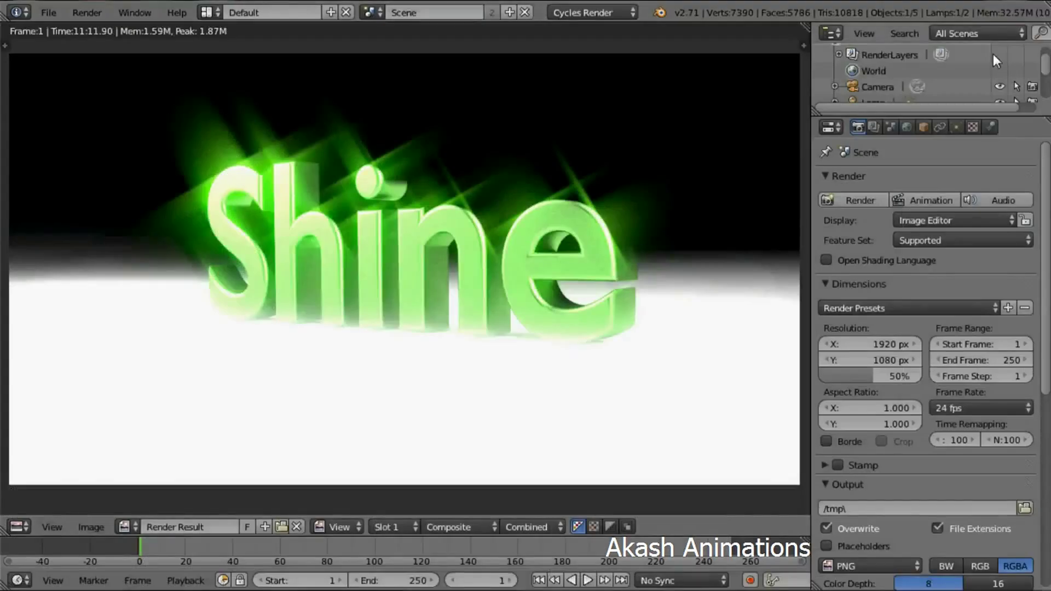